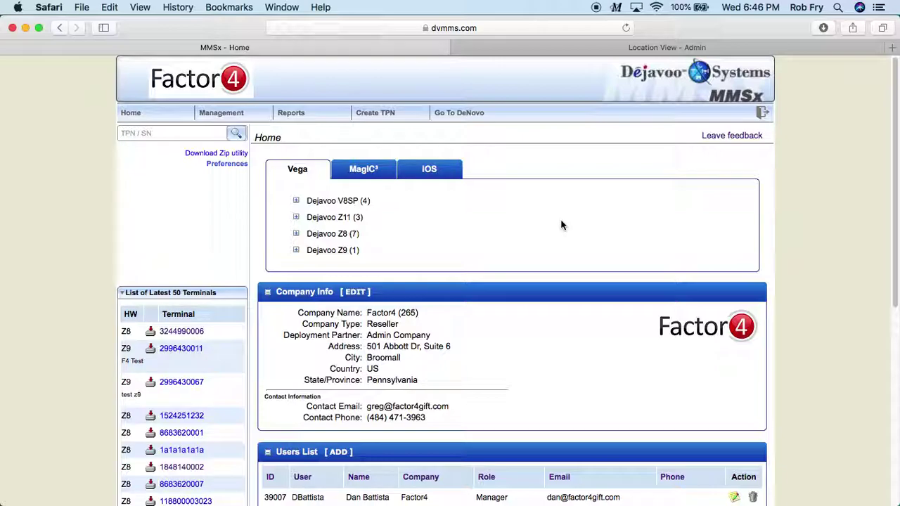
# Open a blank Create Terminal form with Status Active and Platform Vega by default
pyautogui.click(378, 119)
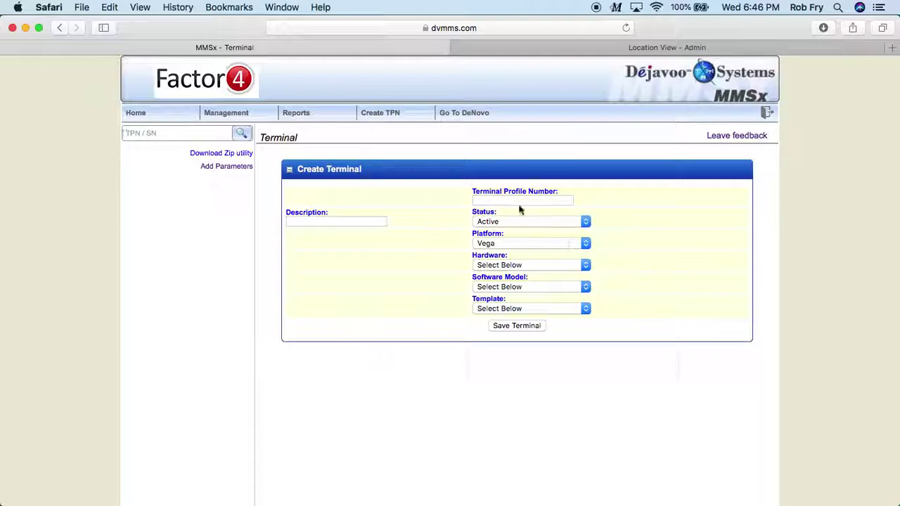
pyautogui.moveTo(473, 190); pyautogui.dragTo(542, 194)
pyautogui.click(635, 204)
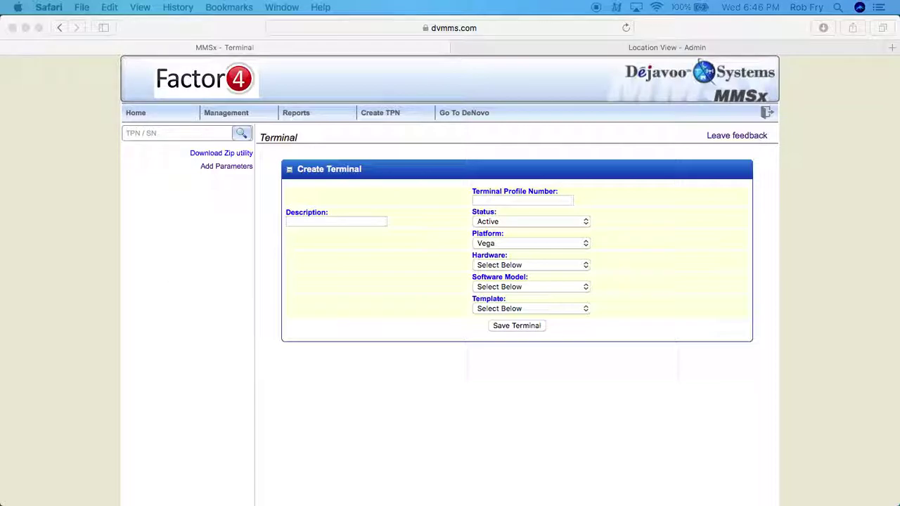
# Review the F4 Test Terminals location page in My Merchant Admin to find its ID
pyautogui.click(727, 47)
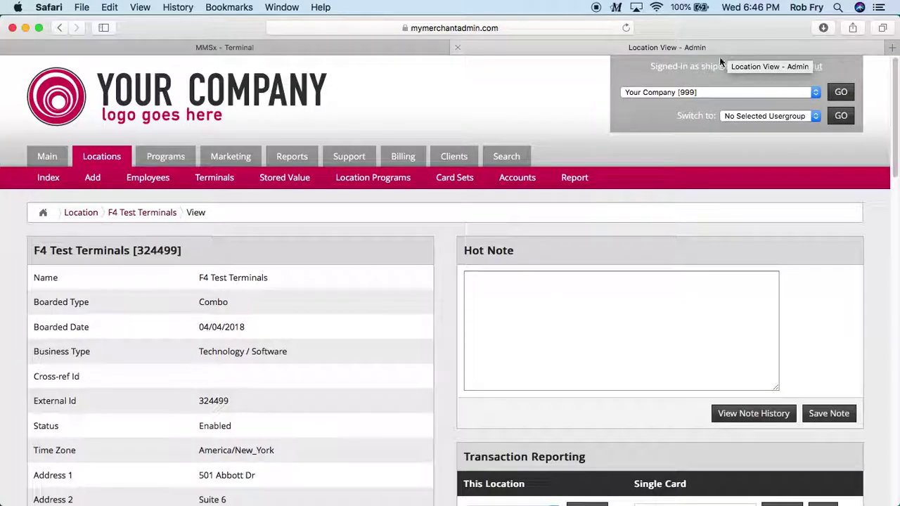
pyautogui.scroll(-1, 434, 253)
pyautogui.scroll(-2, 434, 255)
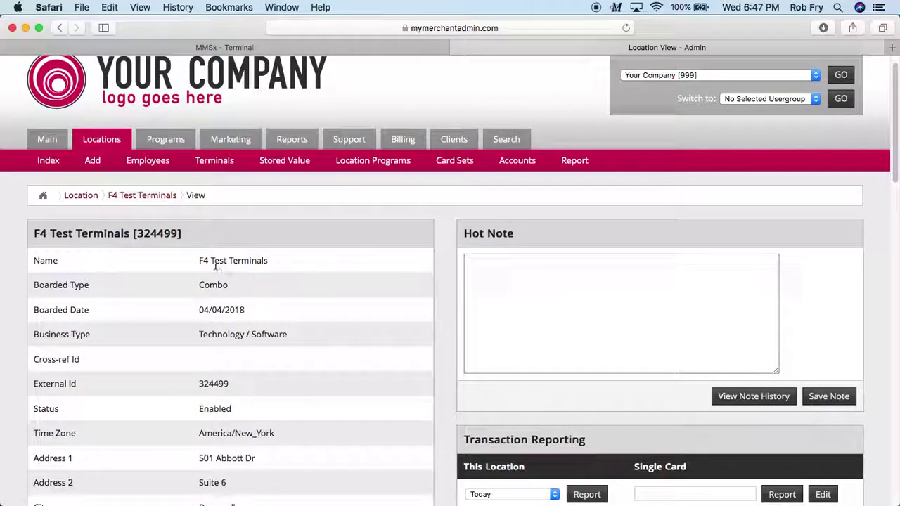
pyautogui.moveTo(139, 234); pyautogui.dragTo(176, 235)
pyautogui.scroll(-10, 453, 291)
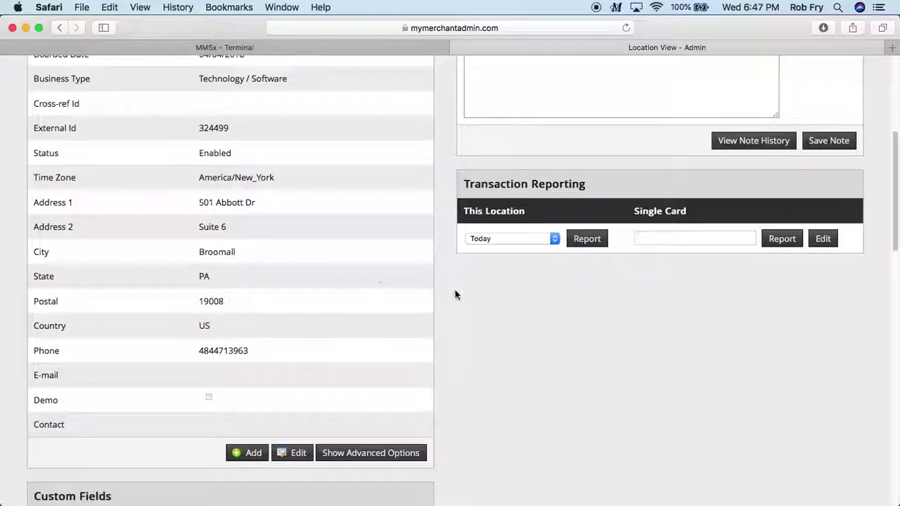
pyautogui.scroll(-3, 458, 295)
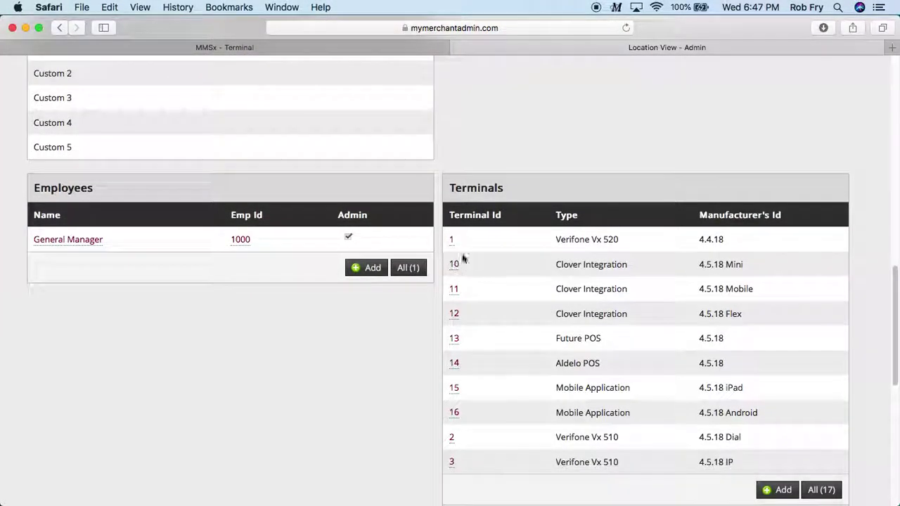
pyautogui.moveTo(448, 187); pyautogui.dragTo(522, 196)
pyautogui.scroll(-1, 522, 197)
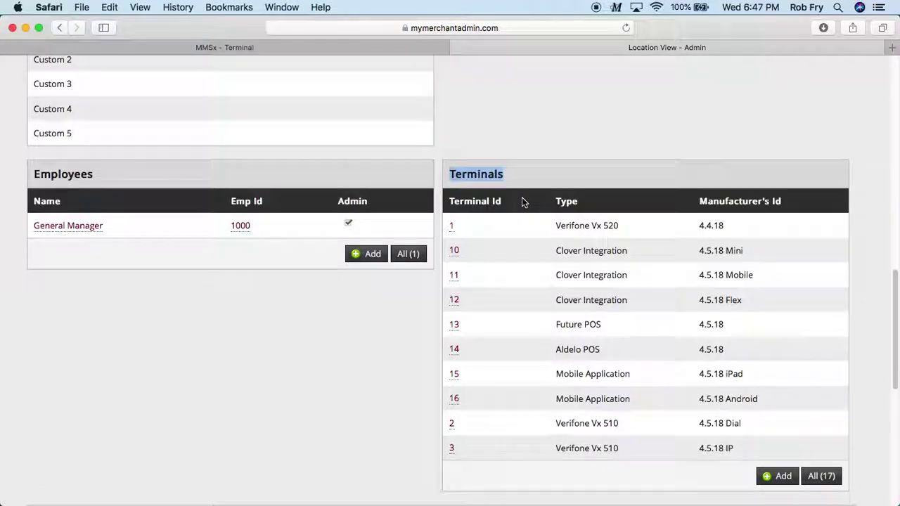
pyautogui.click(521, 197)
pyautogui.scroll(-1, 524, 211)
pyautogui.scroll(5, 527, 233)
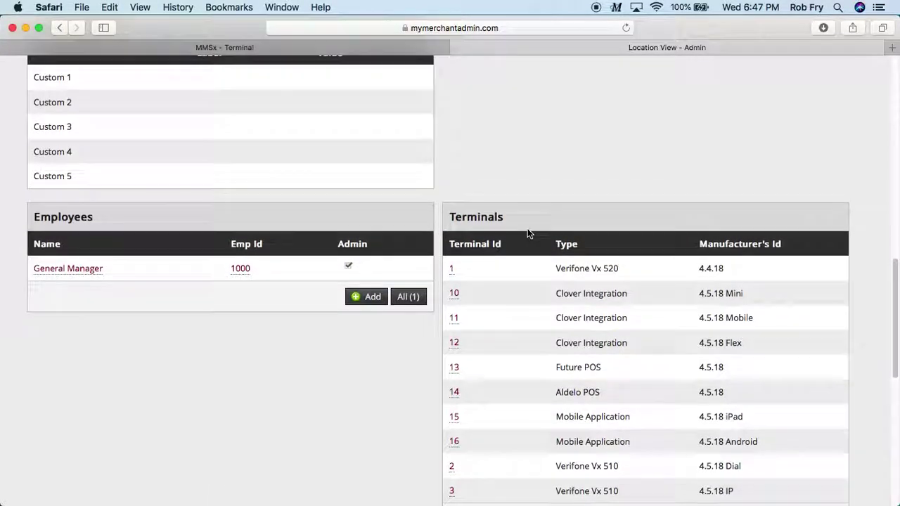
pyautogui.scroll(8, 528, 233)
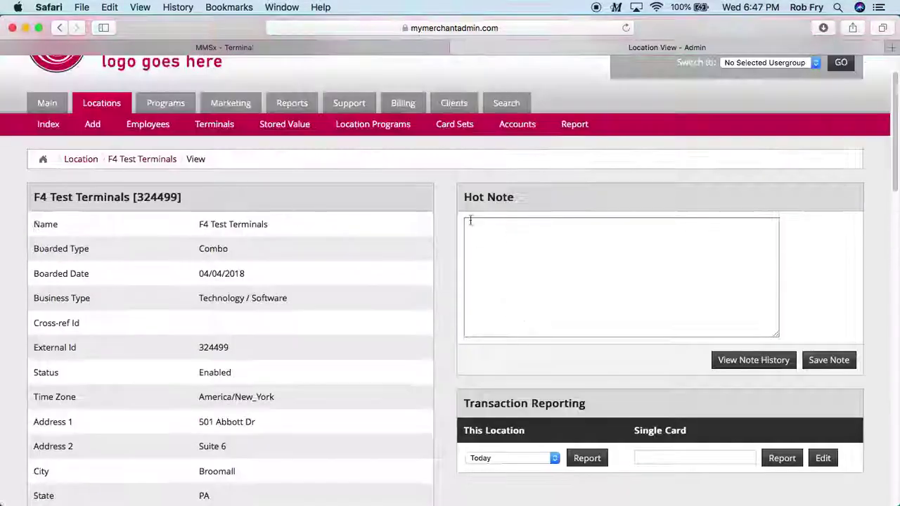
# Copy the location's ID number from the heading and return to the Create Terminal form
pyautogui.doubleClick(160, 197)
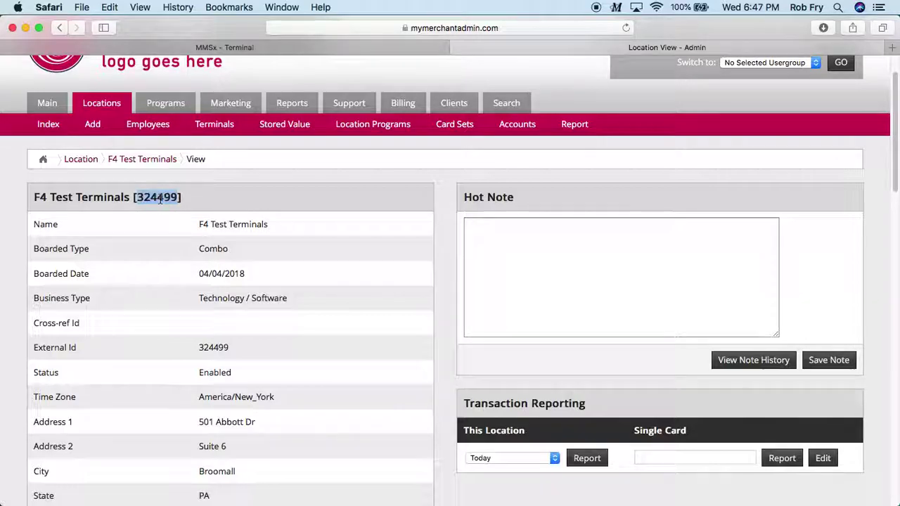
pyautogui.rightClick(160, 198)
pyautogui.click(181, 239)
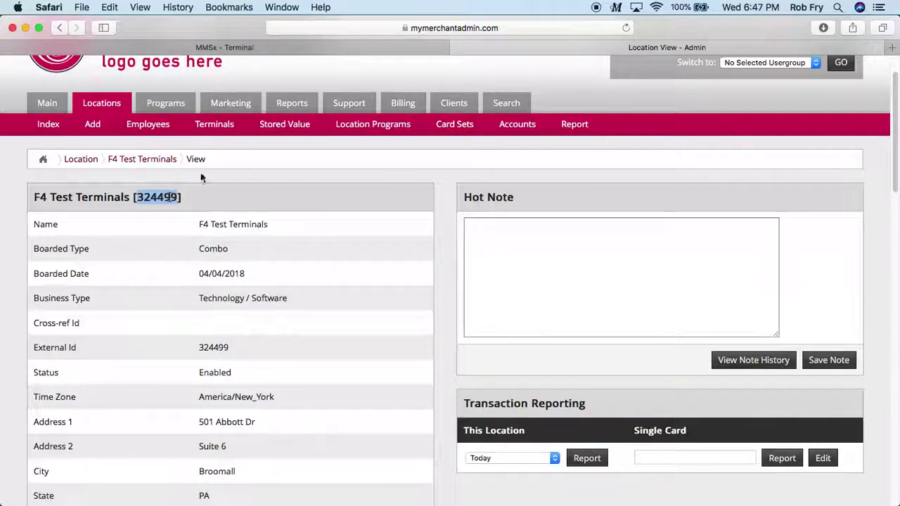
pyautogui.click(273, 47)
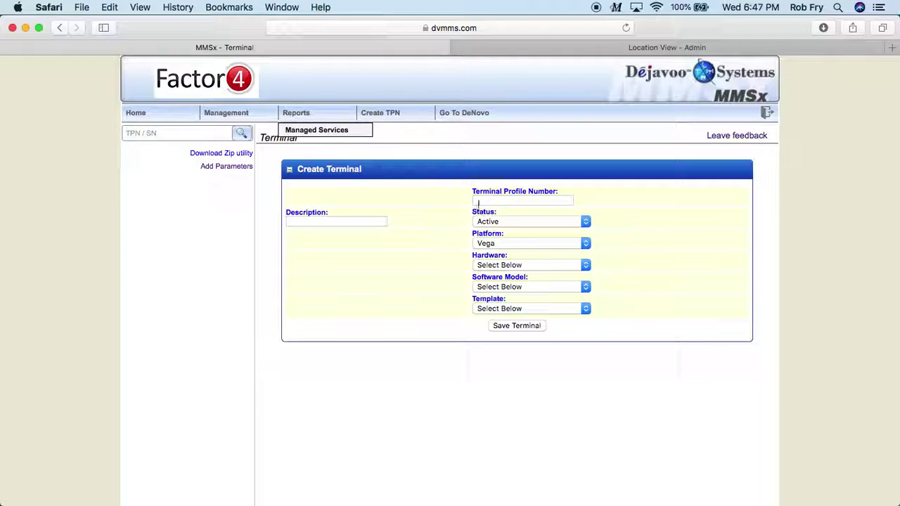
# Paste the location ID into Terminal Profile Number and append 0066
pyautogui.rightClick(500, 201)
pyautogui.click(525, 228)
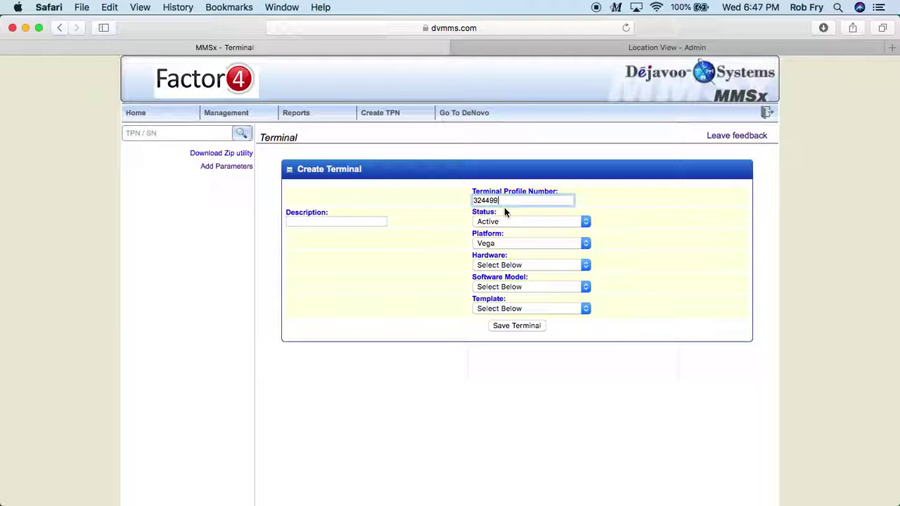
pyautogui.write('0066')
pyautogui.click(615, 47)
# Find Dejavoo Z8 as terminal 6 in the All (17) terminal list, then return to F4 Test Terminals
pyautogui.scroll(-5, 671, 183)
pyautogui.scroll(-10, 676, 192)
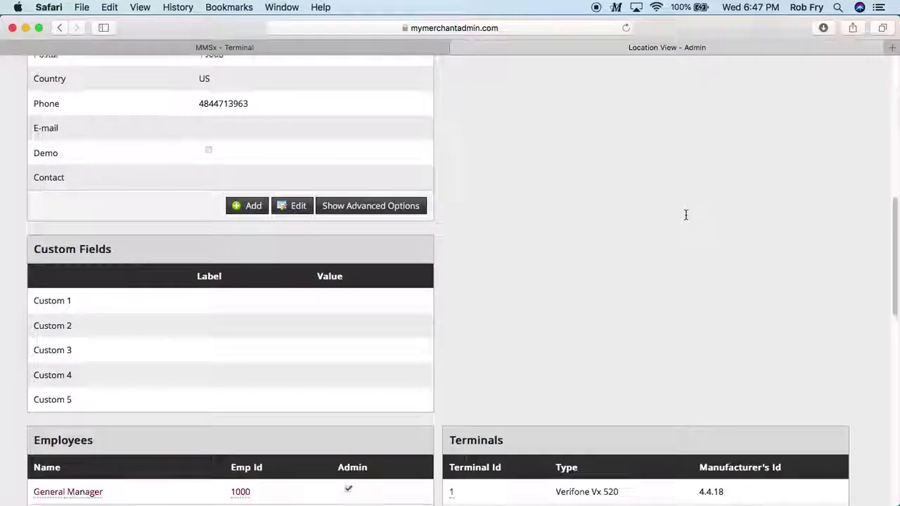
pyautogui.scroll(-2, 687, 218)
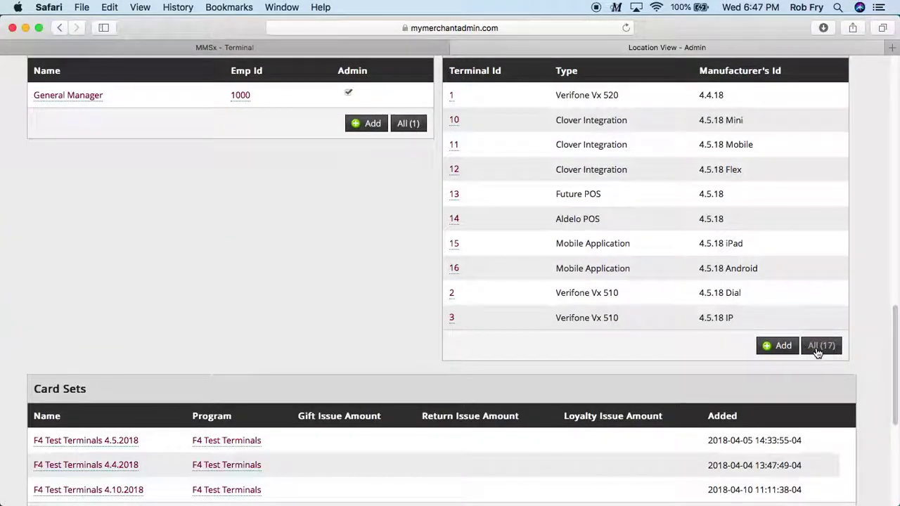
pyautogui.click(818, 350)
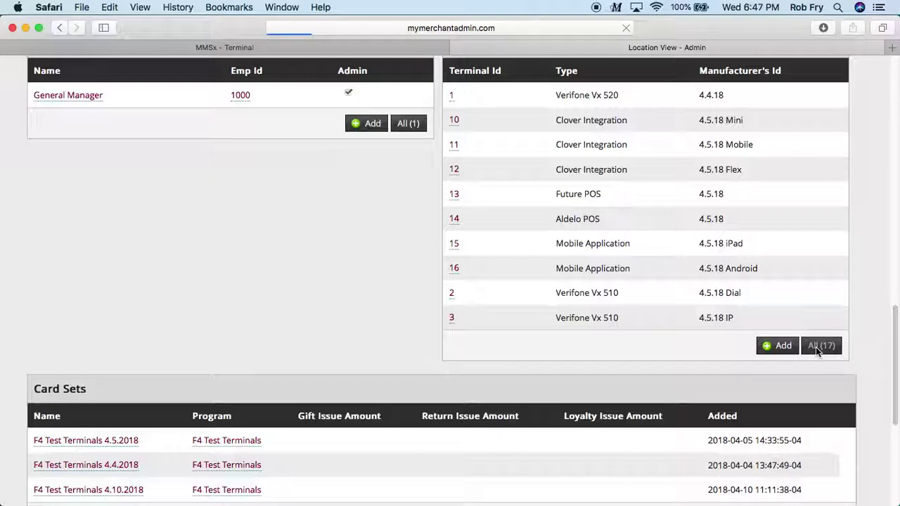
pyautogui.scroll(-10, 816, 346)
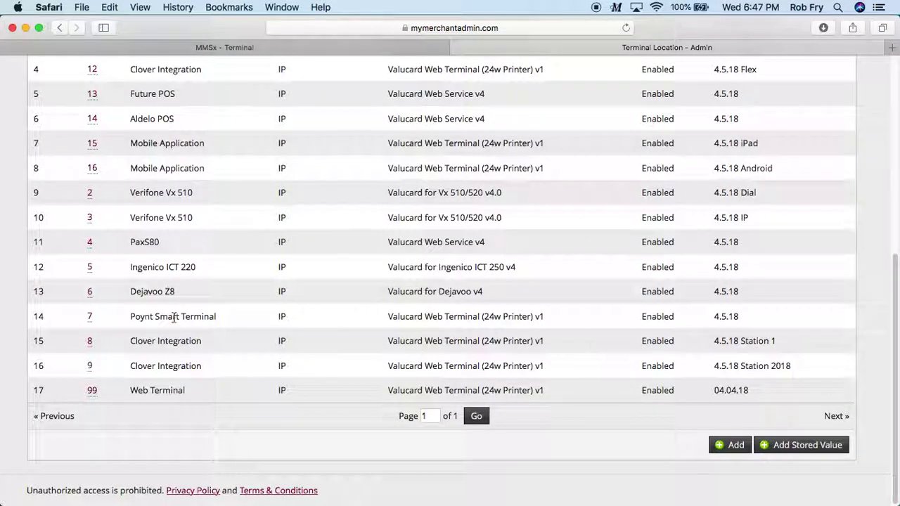
pyautogui.moveTo(175, 292); pyautogui.dragTo(104, 295)
pyautogui.click(109, 297)
pyautogui.scroll(10, 195, 196)
pyautogui.click(155, 214)
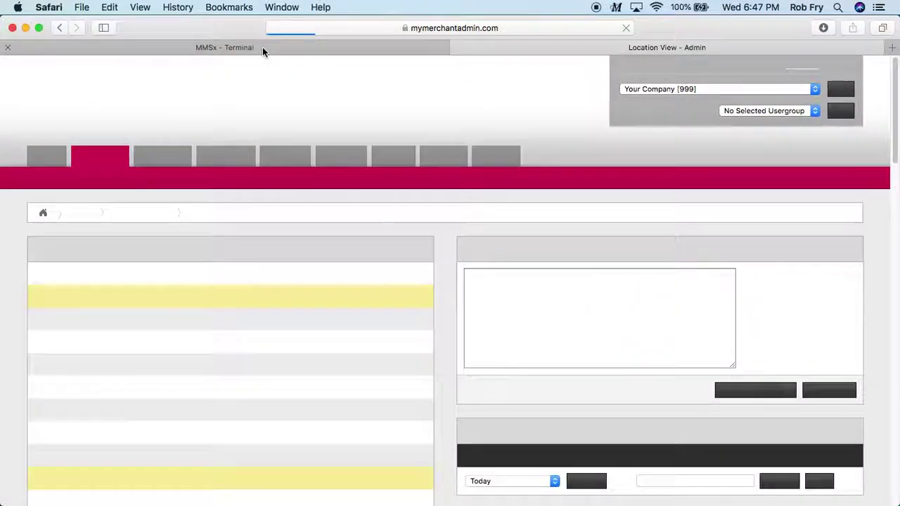
# Enter description z8 and set the hardware to Dejavoo Z8
pyautogui.click(262, 47)
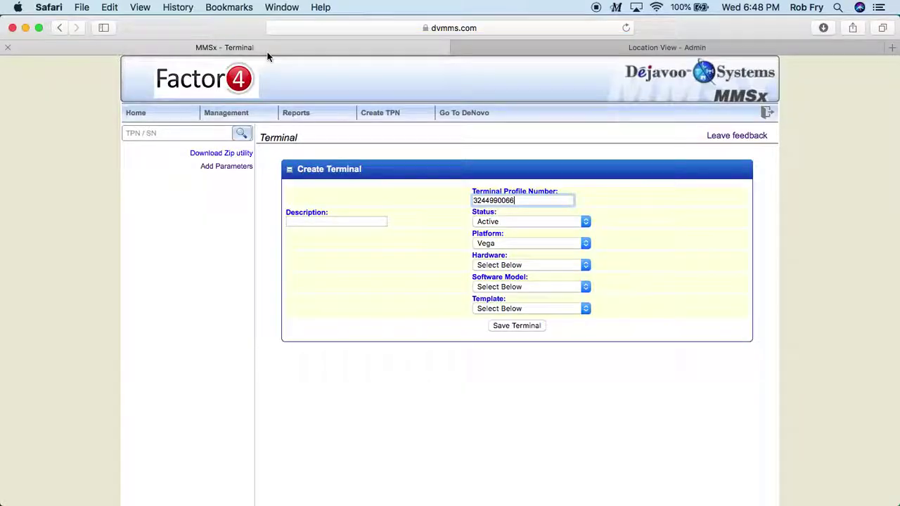
pyautogui.click(346, 222)
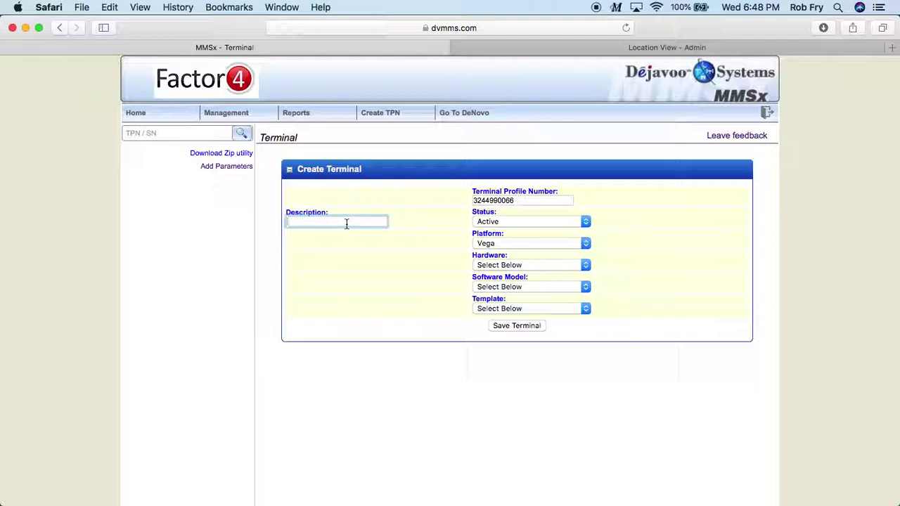
pyautogui.write('z8')
pyautogui.click(588, 265)
pyautogui.click(569, 298)
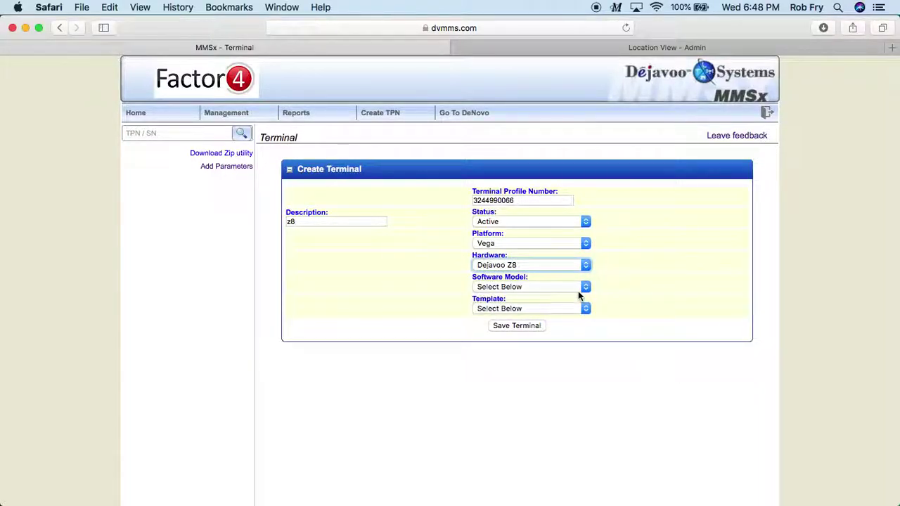
# Choose V3CoreF w Gift_20160831 software and the Factor4_20160831 template, then save the terminal
pyautogui.click(583, 288)
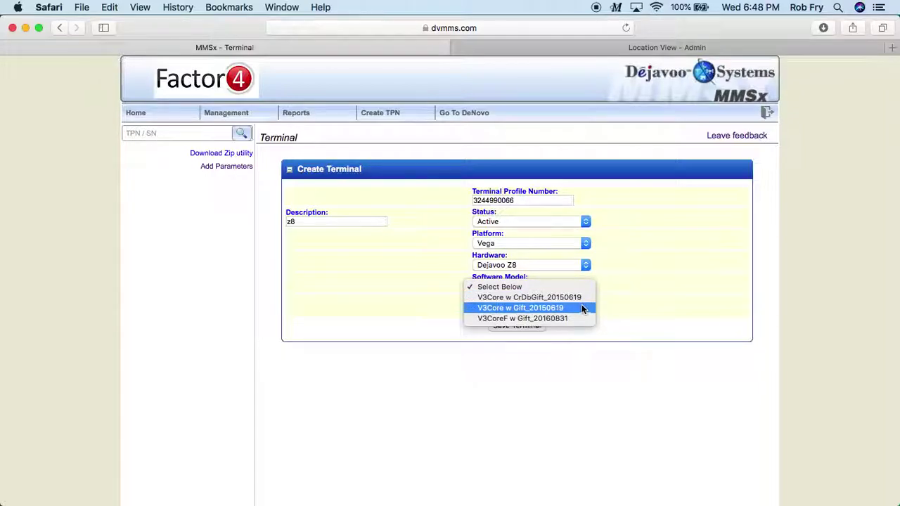
pyautogui.click(560, 319)
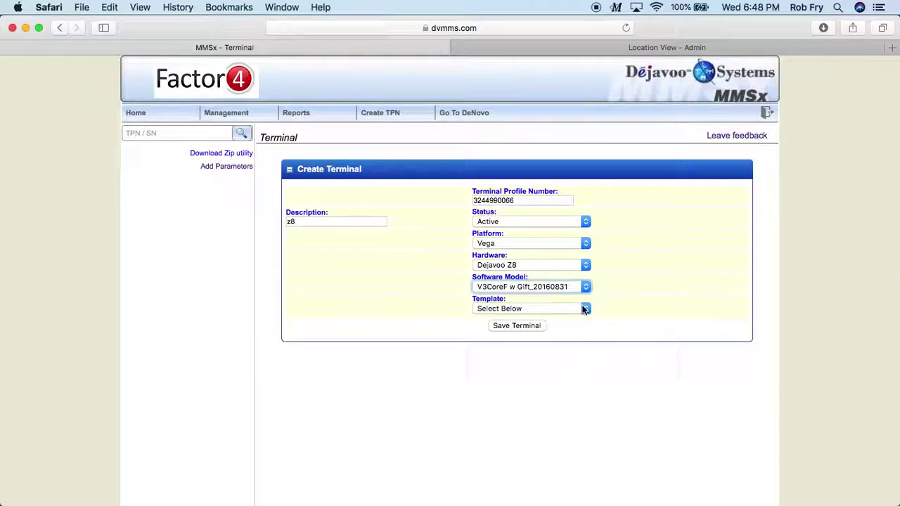
pyautogui.click(583, 309)
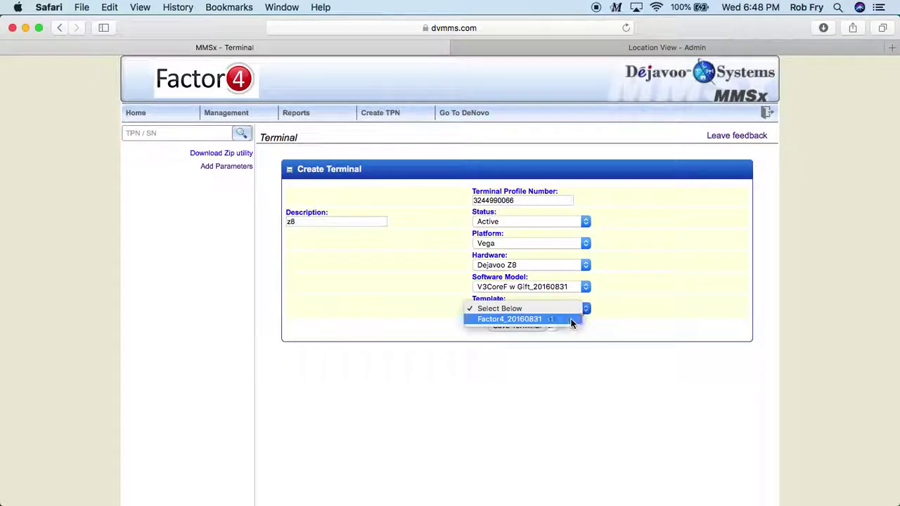
pyautogui.click(571, 319)
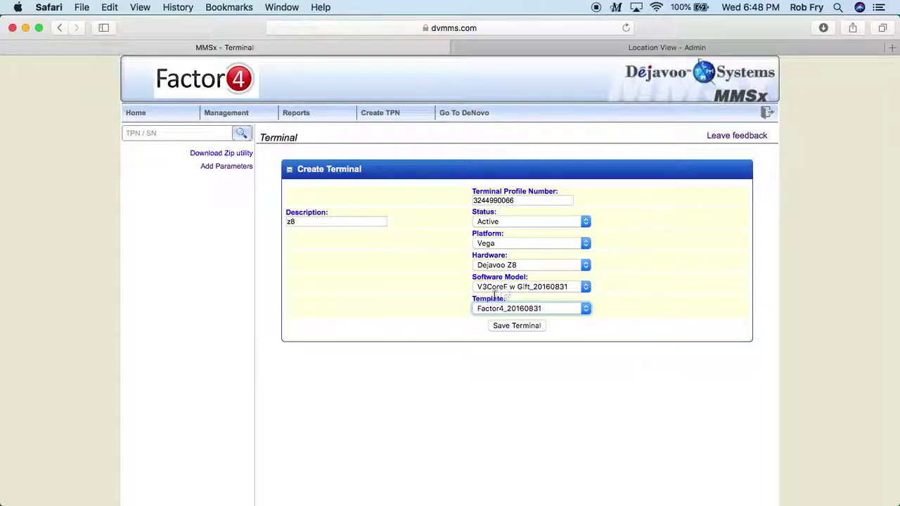
pyautogui.click(528, 329)
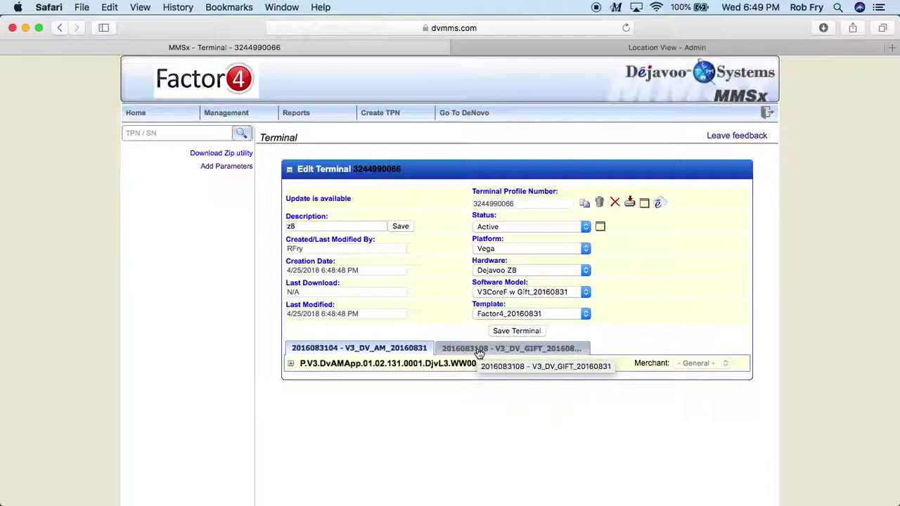
pyautogui.click(478, 351)
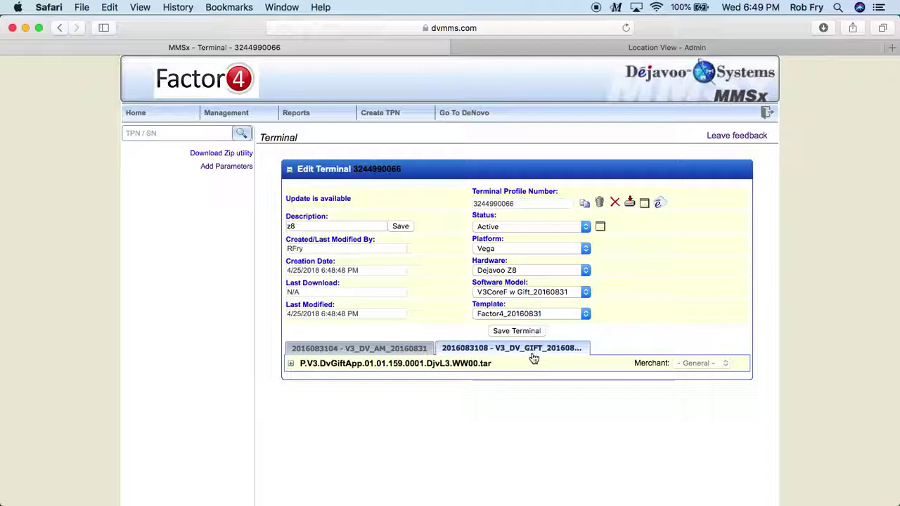
pyautogui.click(290, 365)
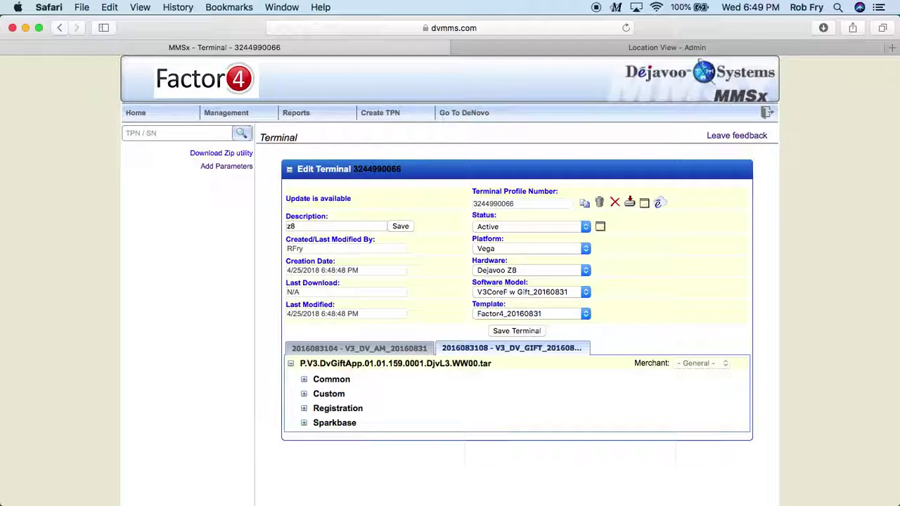
pyautogui.click(304, 379)
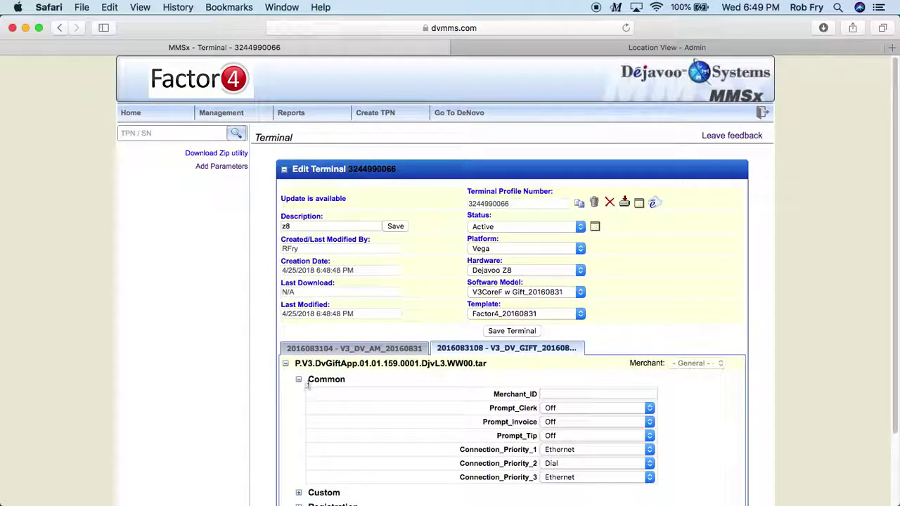
# Paste the merchant's ID into Merchant_ID, leaving Connection_Priority_1 as Ethernet
pyautogui.scroll(-1, 573, 383)
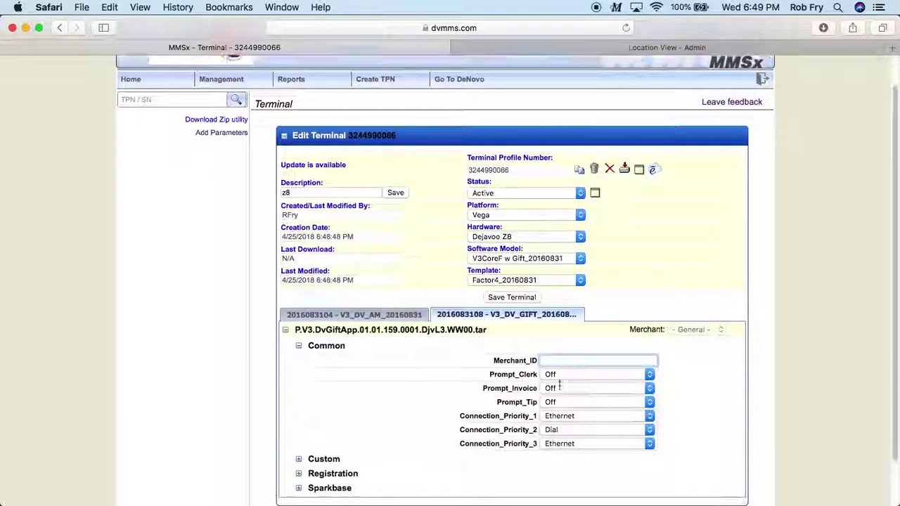
pyautogui.scroll(-3, 573, 383)
pyautogui.rightClick(566, 317)
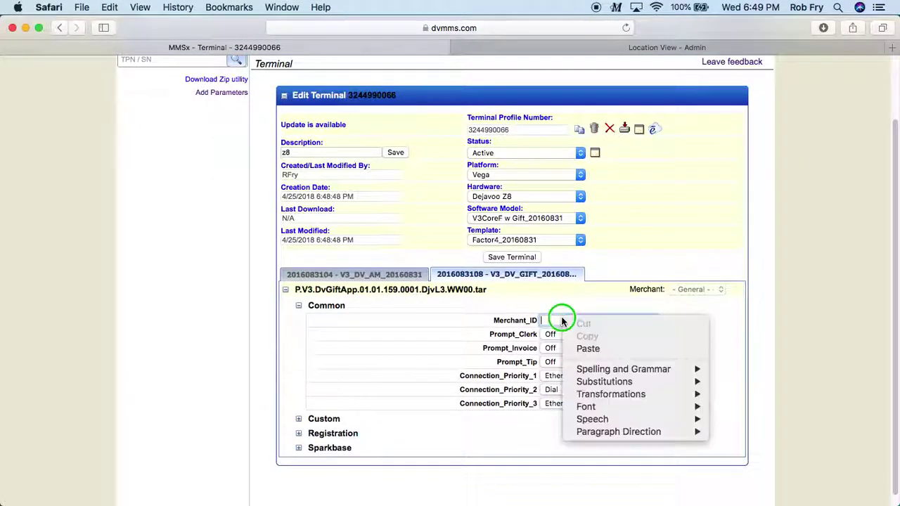
pyautogui.click(591, 348)
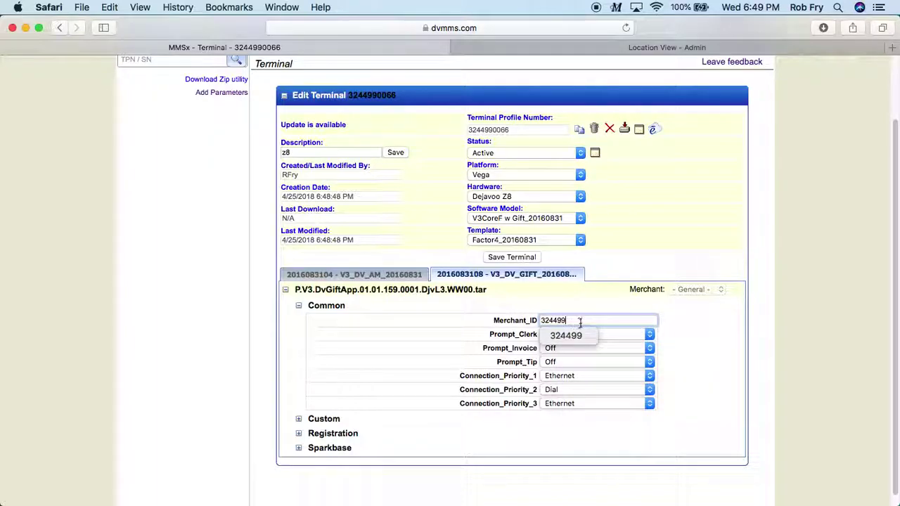
pyautogui.click(707, 338)
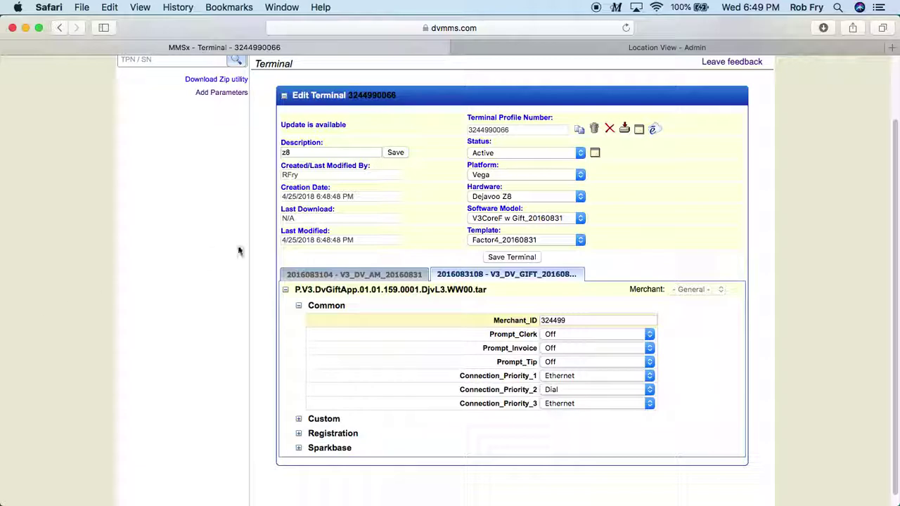
pyautogui.scroll(-1, 644, 382)
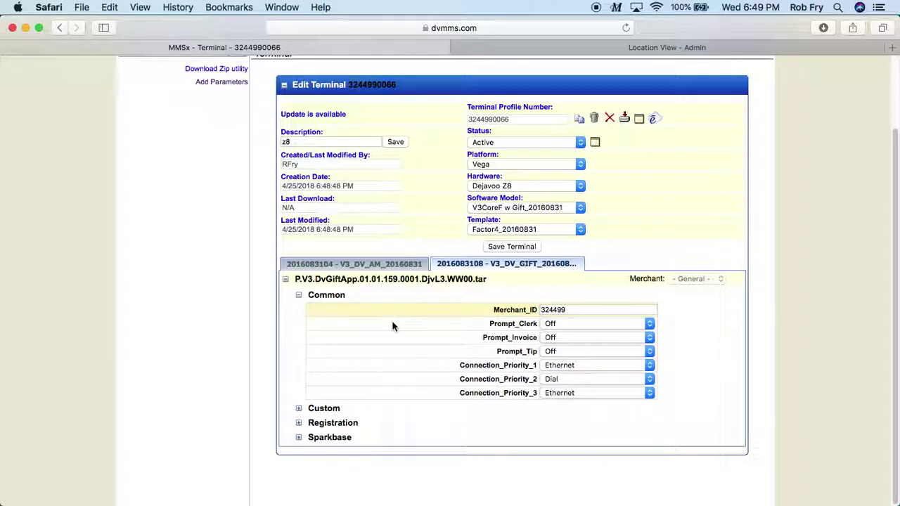
pyautogui.click(649, 365)
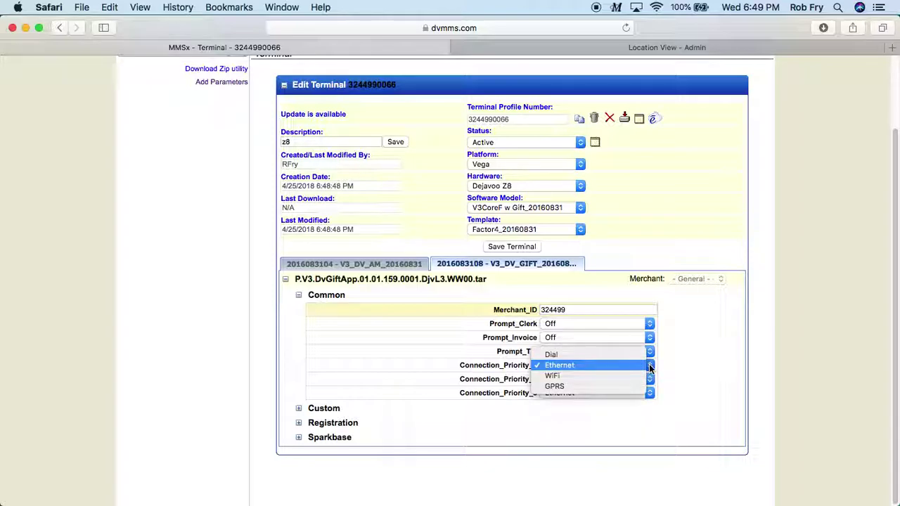
pyautogui.click(649, 365)
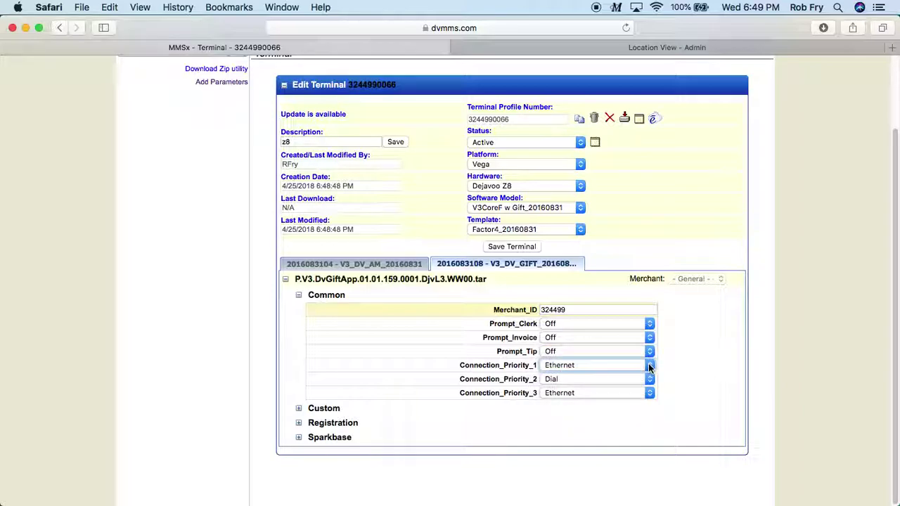
# Collapse Common and expand Custom to show the receipt header and trailer lines
pyautogui.click(298, 295)
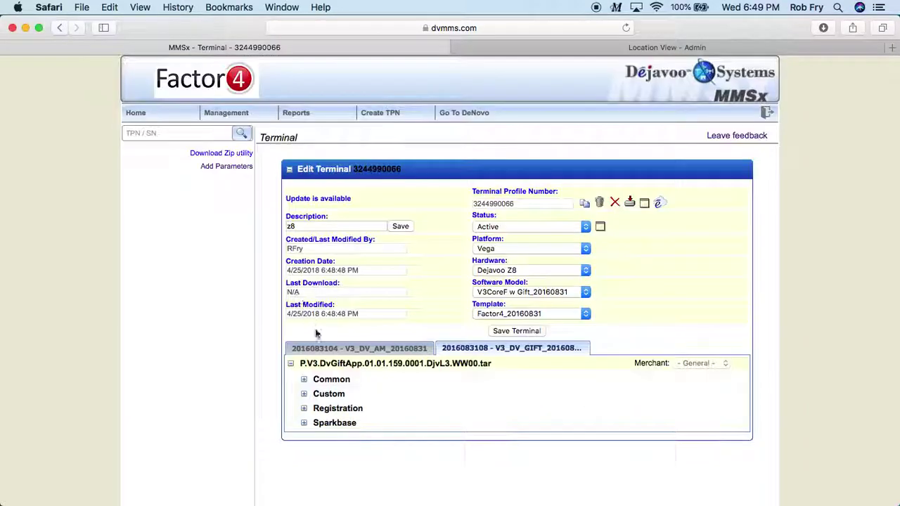
pyautogui.click(306, 394)
pyautogui.scroll(-3, 411, 394)
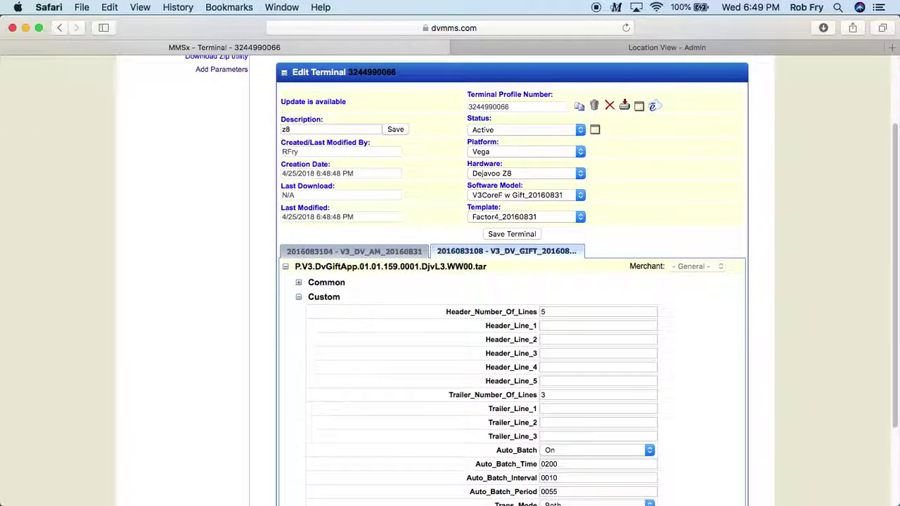
pyautogui.scroll(-3, 683, 316)
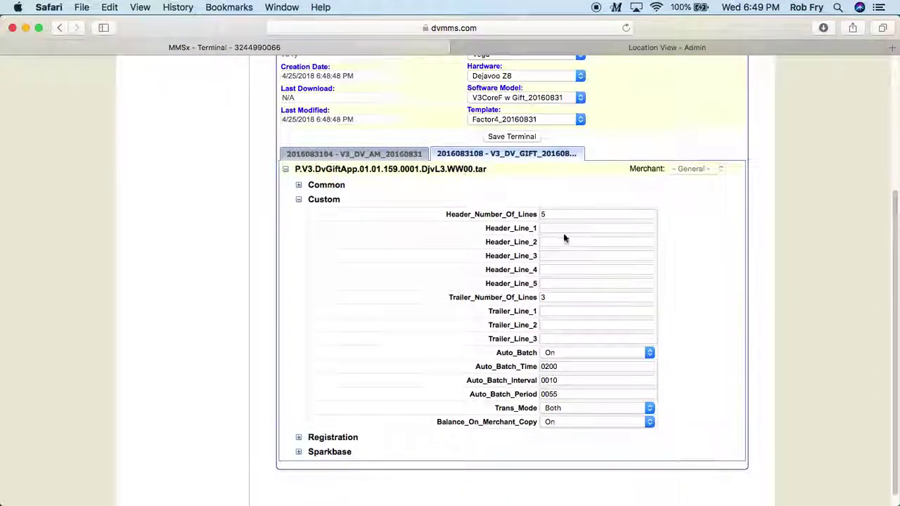
pyautogui.scroll(-1, 569, 211)
# Copy the location name F4 Test Terminals from the My Merchant Admin page
pyautogui.click(622, 47)
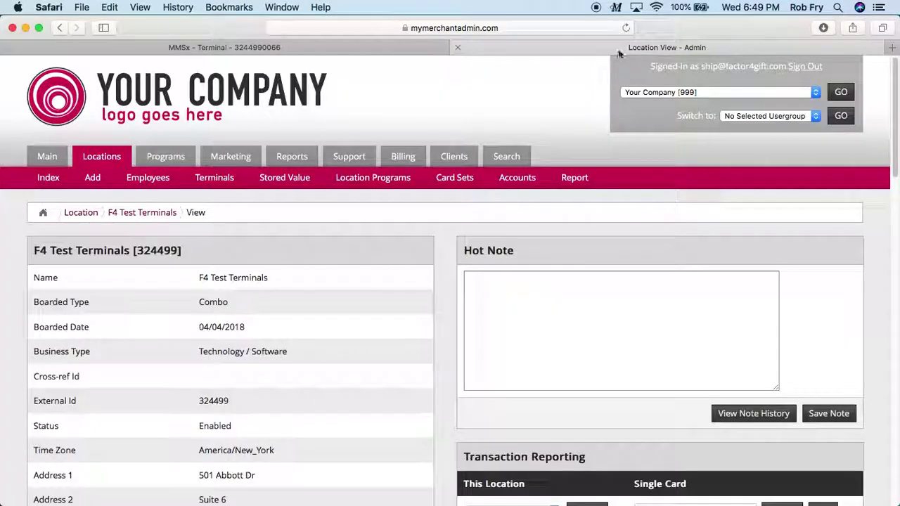
pyautogui.moveTo(199, 278); pyautogui.dragTo(265, 278)
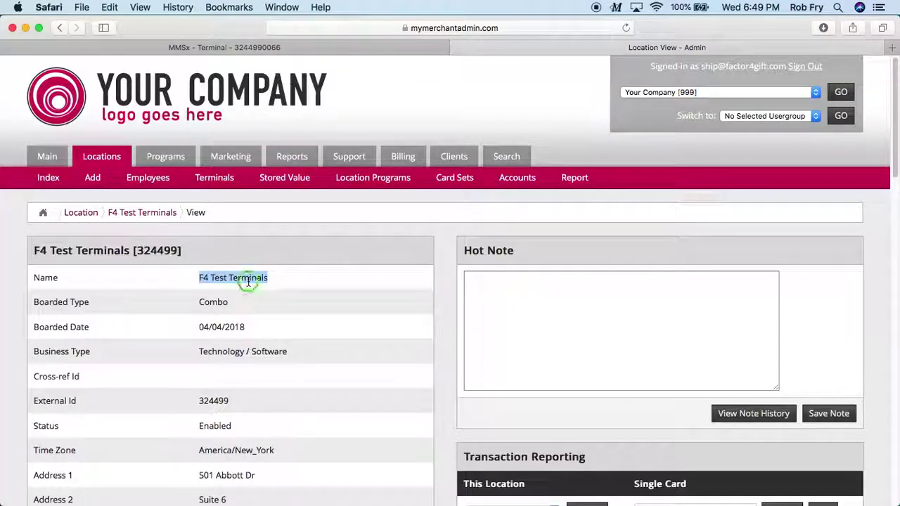
pyautogui.rightClick(247, 277)
pyautogui.click(291, 319)
pyautogui.scroll(-1, 323, 319)
pyautogui.scroll(-3, 323, 318)
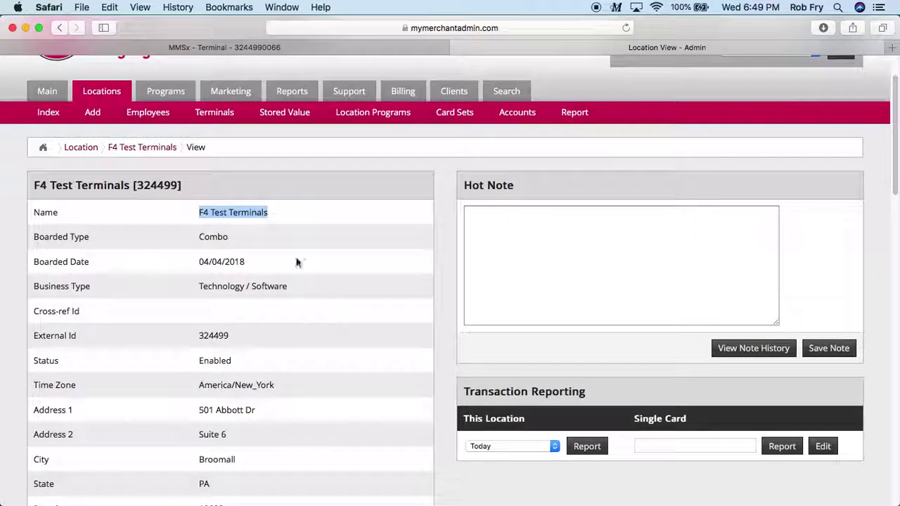
pyautogui.click(385, 47)
# Paste F4 Test Terminals into Header_Line_1
pyautogui.click(560, 217)
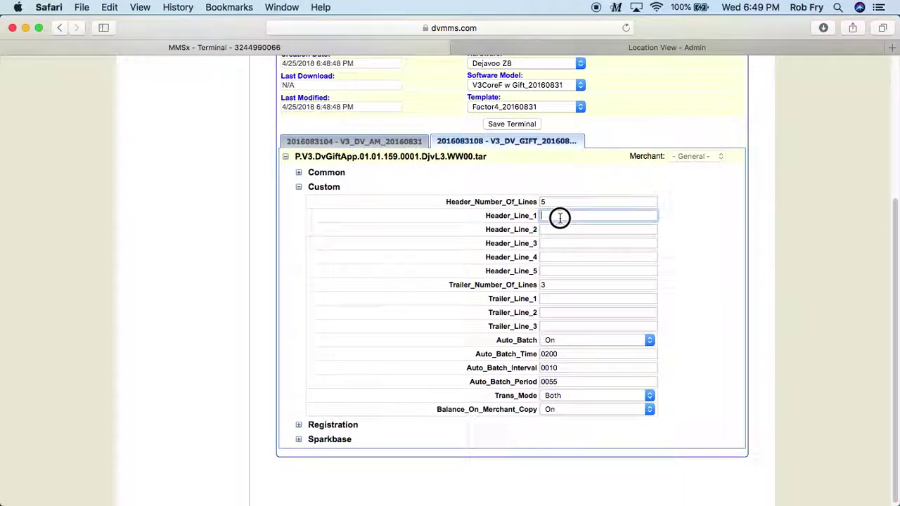
pyautogui.rightClick(567, 216)
pyautogui.click(587, 246)
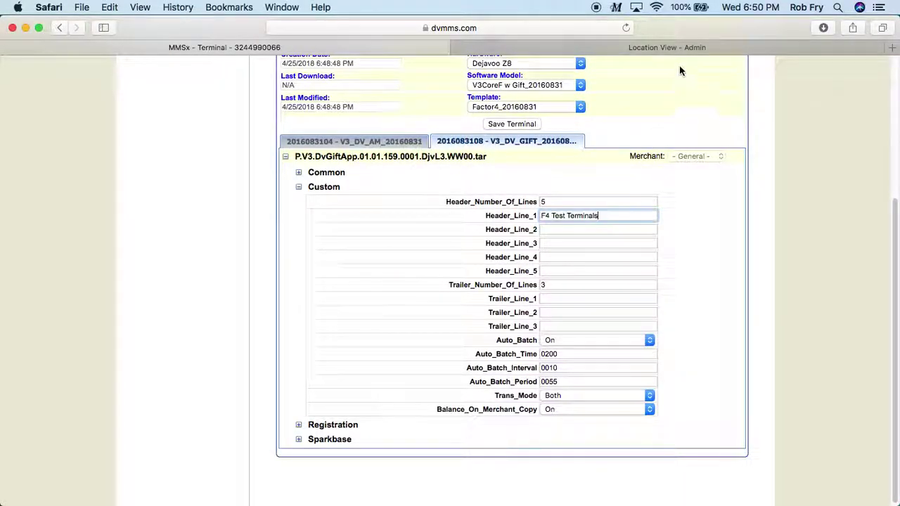
# Copy the location's Address 1 into Header_Line_2 and add the suite number
pyautogui.click(679, 67)
pyautogui.click(271, 210)
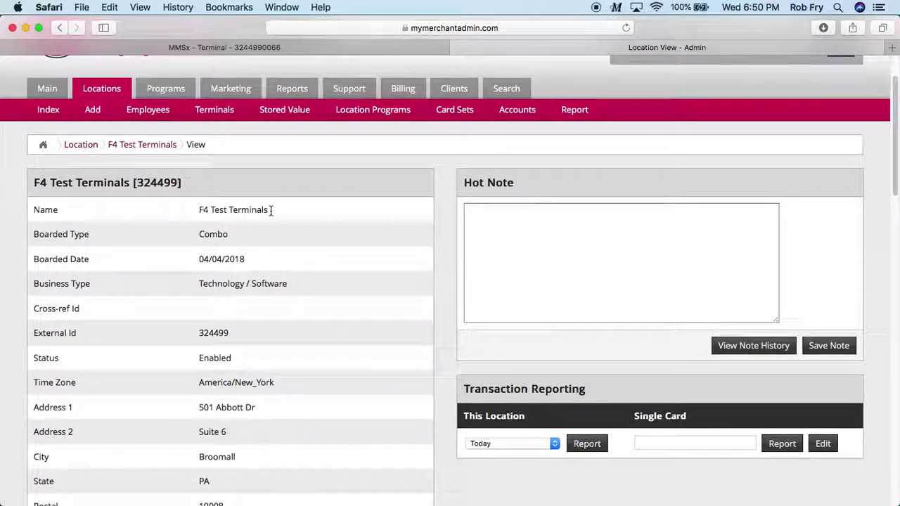
pyautogui.scroll(-5, 281, 280)
pyautogui.moveTo(198, 200); pyautogui.dragTo(255, 201)
pyautogui.click(246, 201)
pyautogui.moveTo(198, 201); pyautogui.dragTo(255, 201)
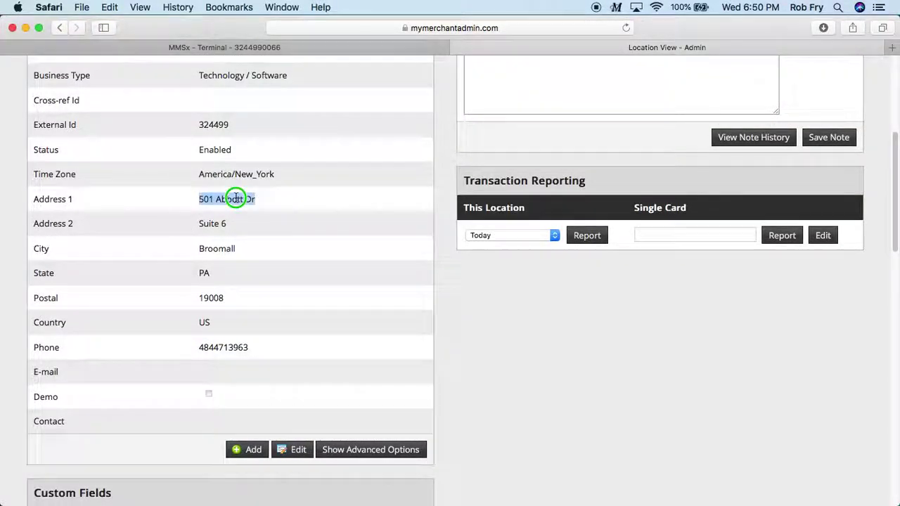
pyautogui.rightClick(236, 199)
pyautogui.click(286, 238)
pyautogui.click(374, 49)
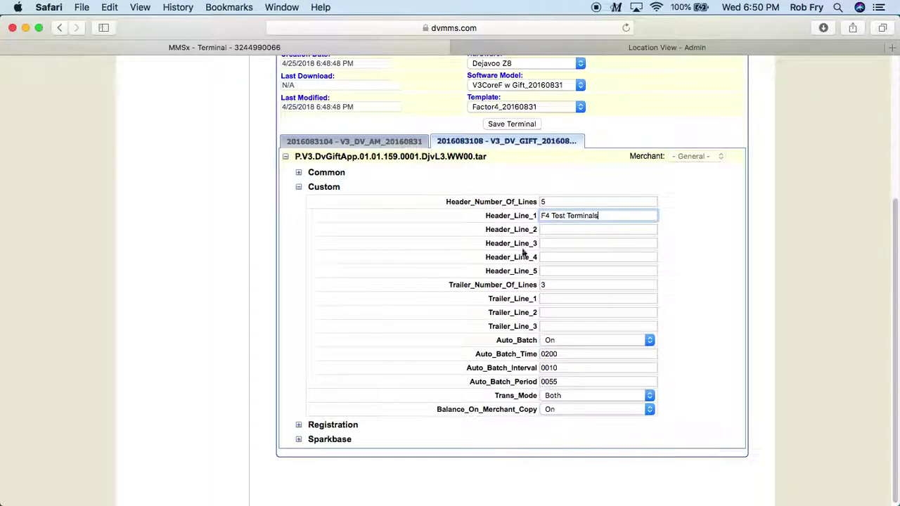
pyautogui.rightClick(554, 230)
pyautogui.click(575, 259)
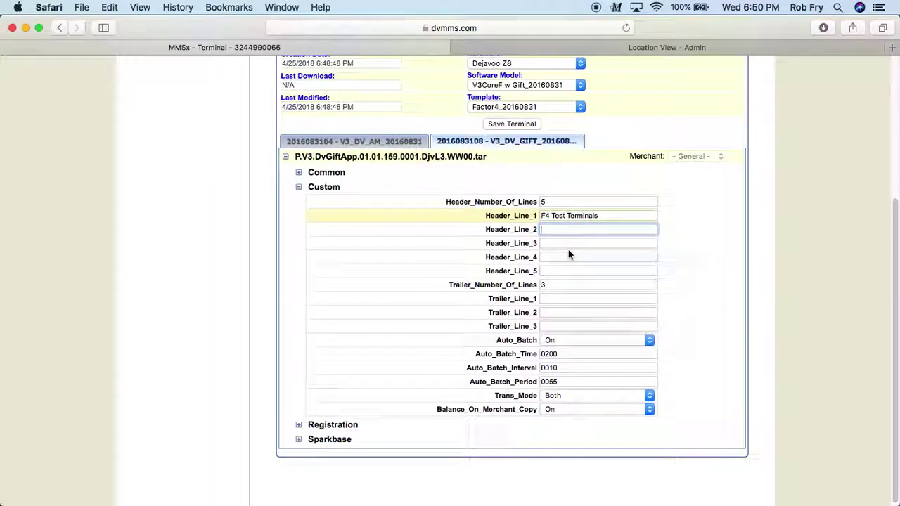
pyautogui.write('Ste 6')
# Enter the city/state/ZIP line in Header_Line_3 and the phone number in Header_Line_4
pyautogui.press('Tab')
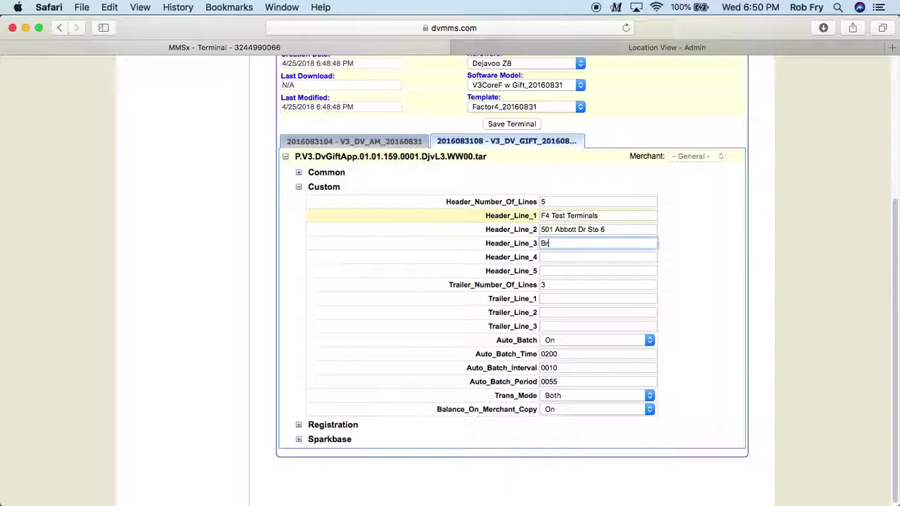
pyautogui.write('Broomall, PA 19008')
pyautogui.press('Tab')
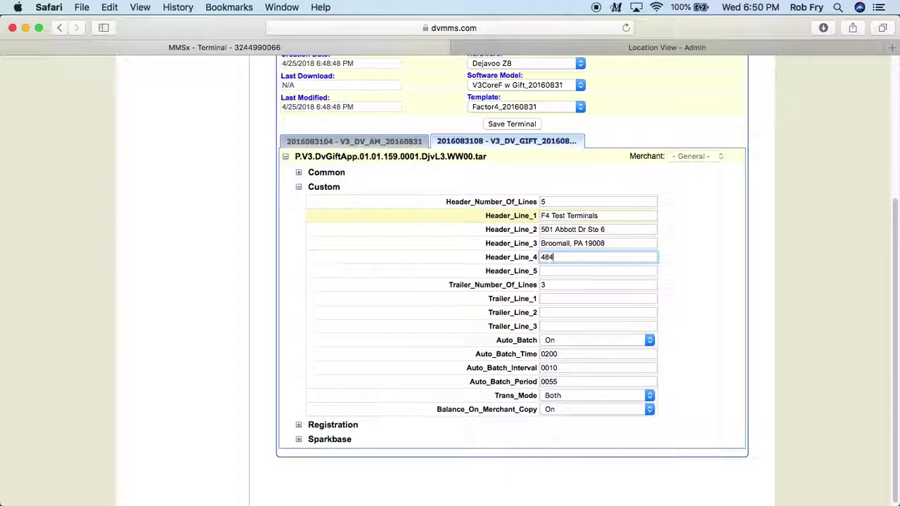
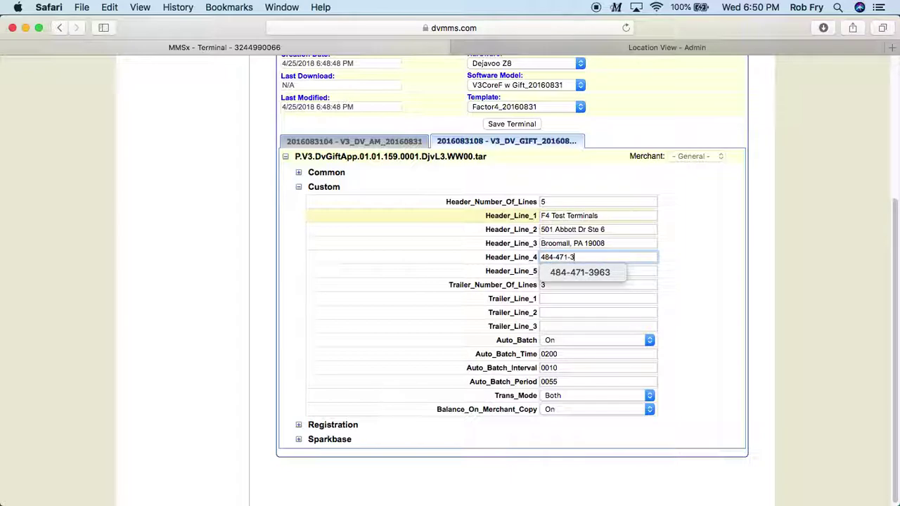
pyautogui.press('Tab')
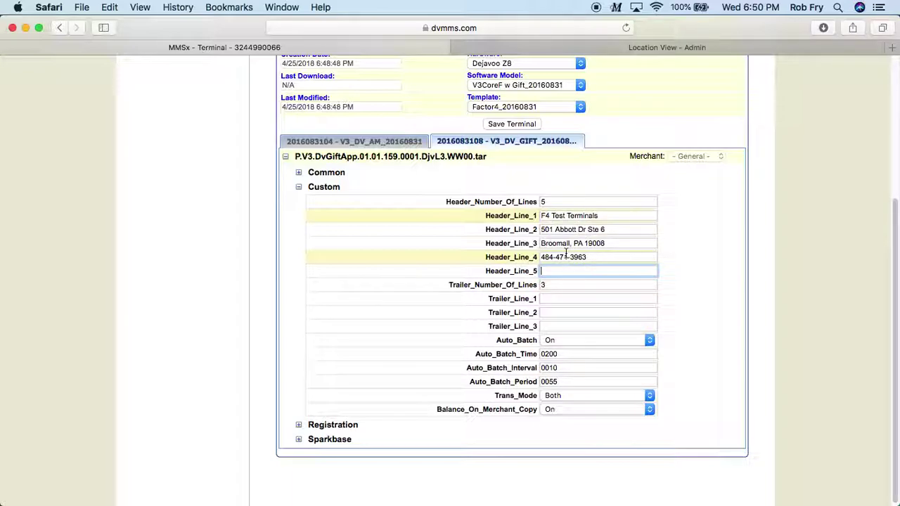
pyautogui.scroll(-1, 433, 315)
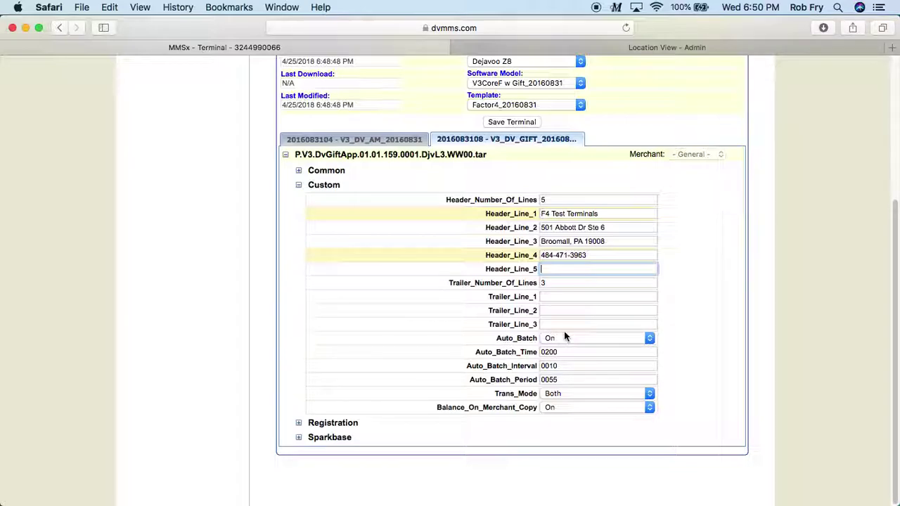
pyautogui.click(298, 185)
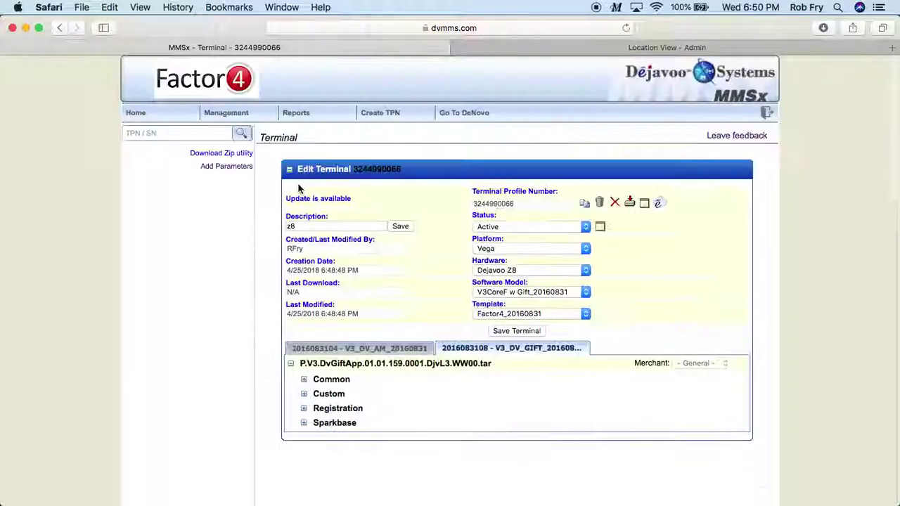
# Expand the Sparkbase section and replace Sparkbase_Client_ID with 999
pyautogui.click(303, 410)
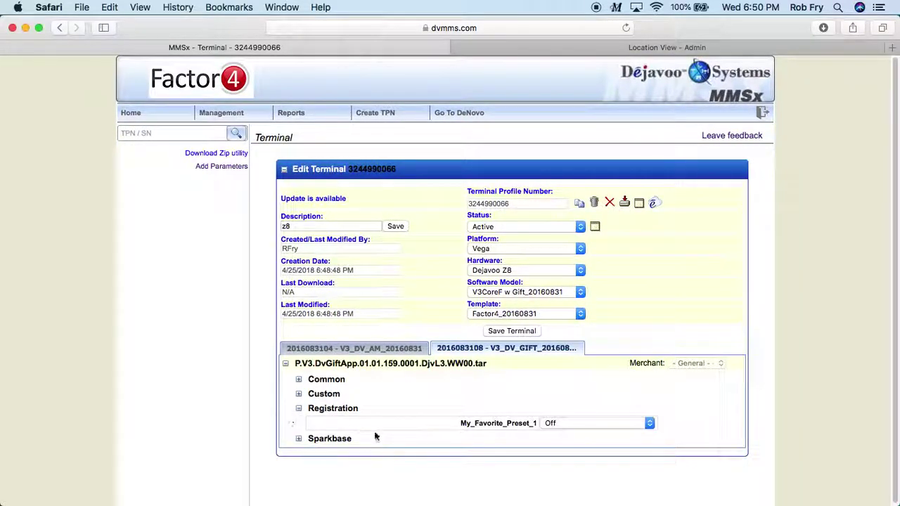
pyautogui.click(298, 409)
pyautogui.click(304, 424)
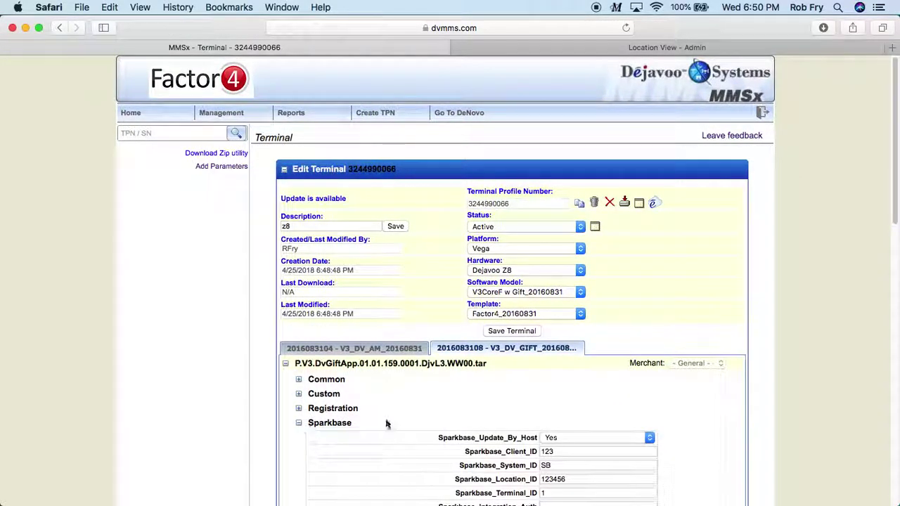
pyautogui.scroll(-5, 421, 422)
pyautogui.scroll(-2, 448, 421)
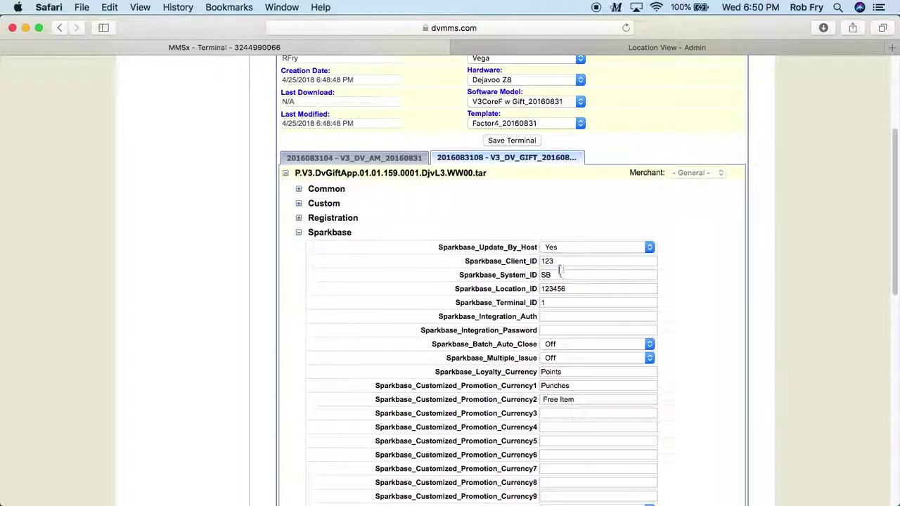
pyautogui.doubleClick(556, 260)
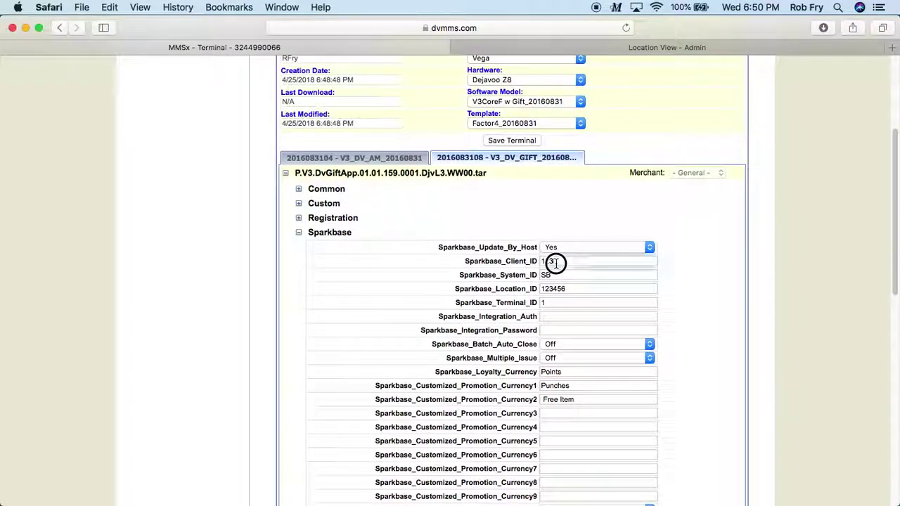
pyautogui.click(710, 46)
pyautogui.scroll(5, 700, 216)
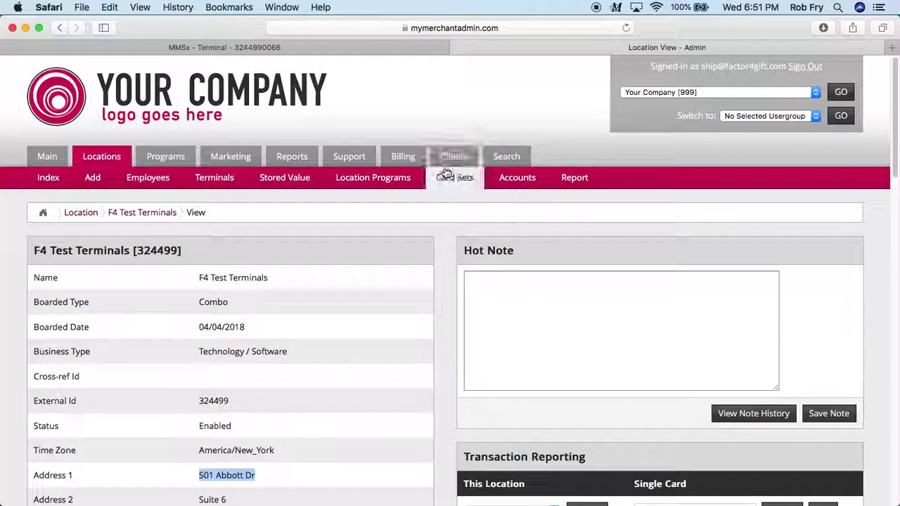
pyautogui.click(352, 50)
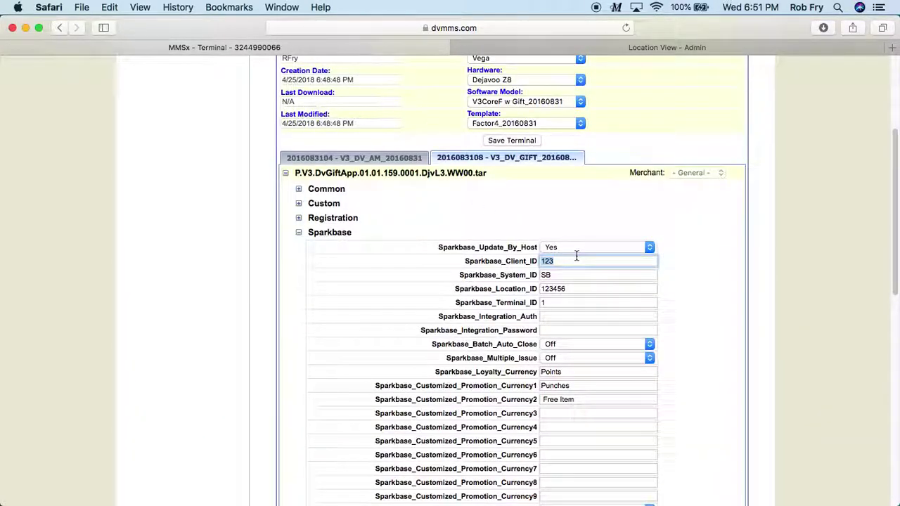
pyautogui.write('999')
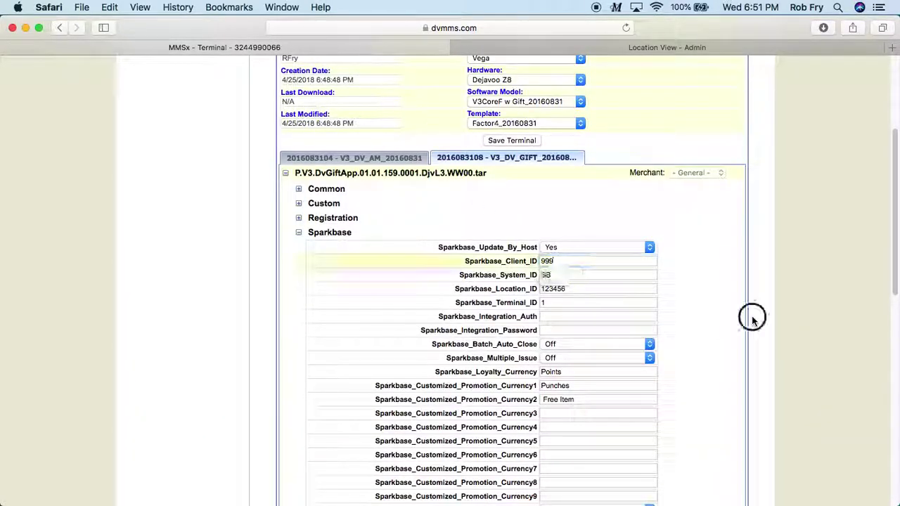
# Paste a value into Sparkbase_Location_ID, then clear the wrong pasted text
pyautogui.click(597, 288)
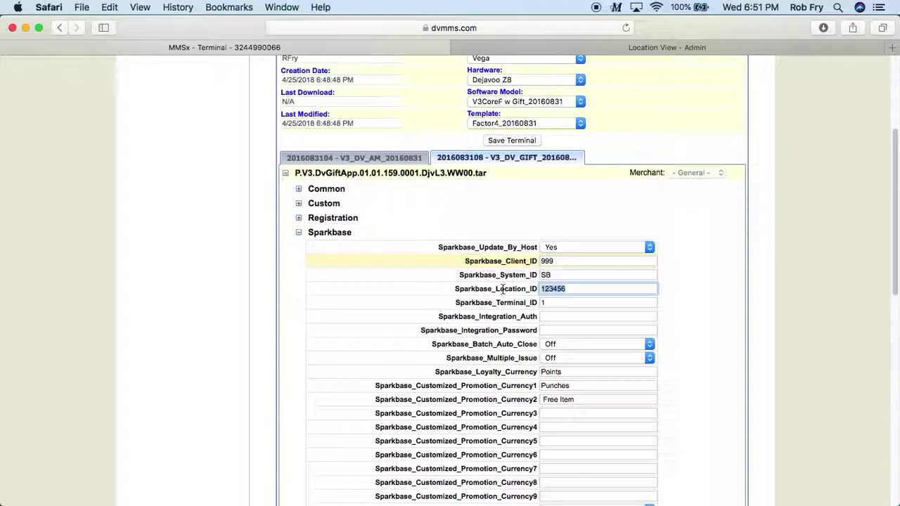
pyautogui.rightClick(573, 288)
pyautogui.click(601, 350)
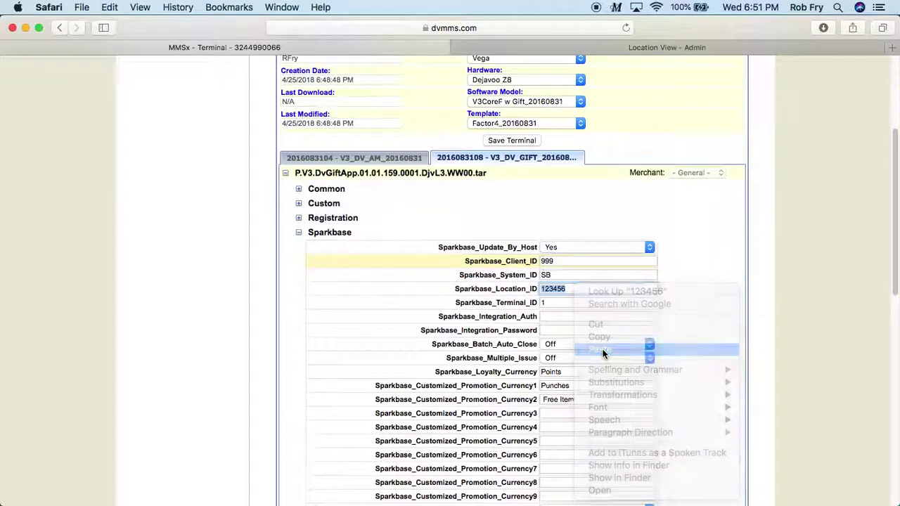
pyautogui.click(505, 279)
pyautogui.scroll(1, 488, 282)
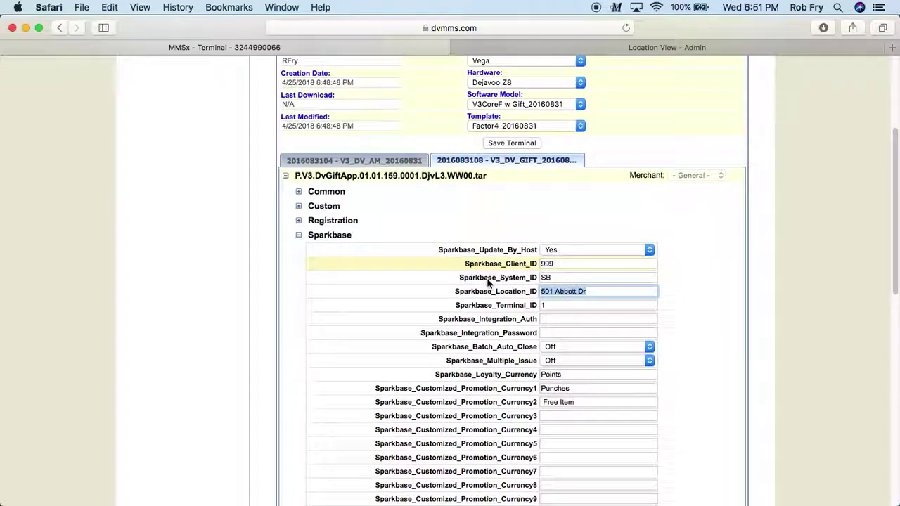
pyautogui.press('BackSpace')
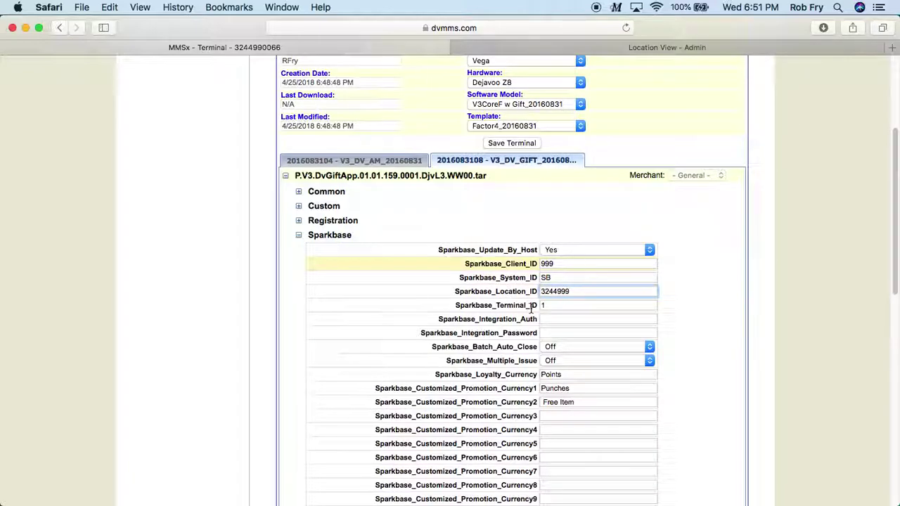
# Recheck the Common merchant ID and set Sparkbase_Terminal_ID to 6
pyautogui.click(299, 191)
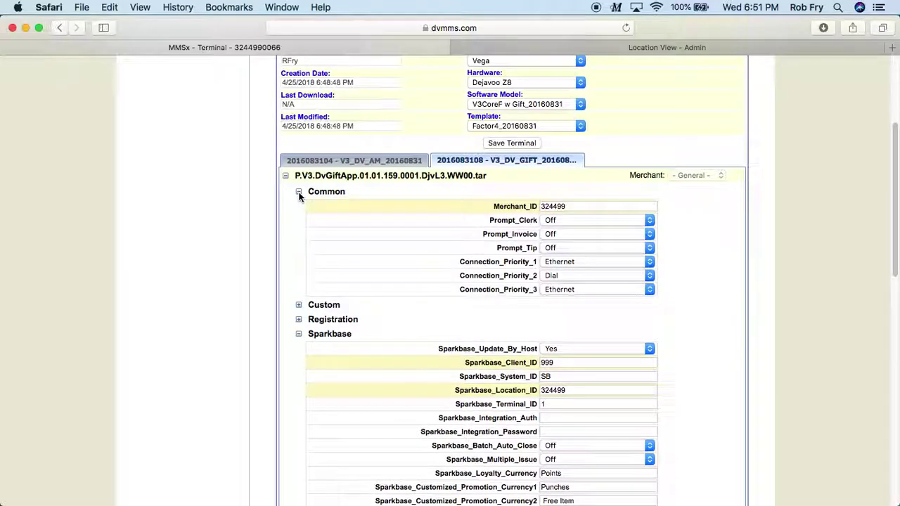
pyautogui.click(299, 192)
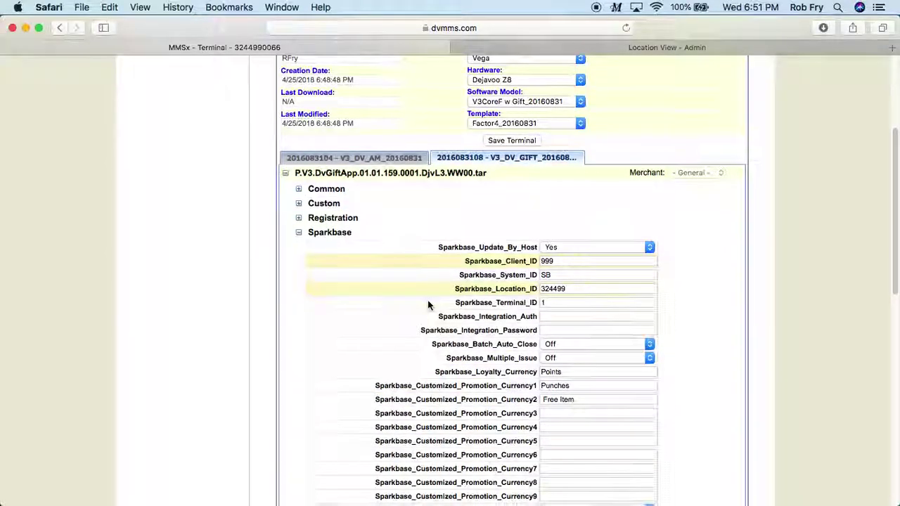
pyautogui.click(543, 302)
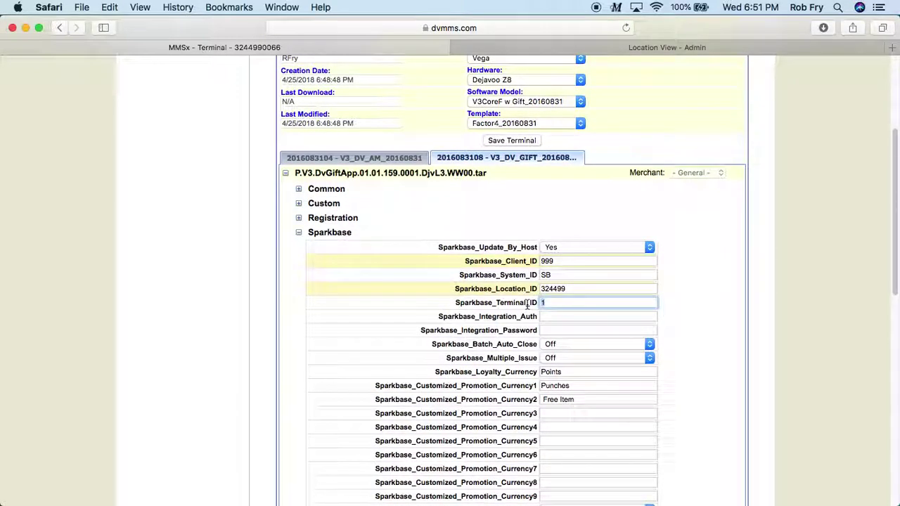
pyautogui.write('5')
pyautogui.click(550, 316)
# Copy the location's Integration Auth from advanced options into Sparkbase_Integration_Auth
pyautogui.click(644, 47)
pyautogui.scroll(-10, 484, 270)
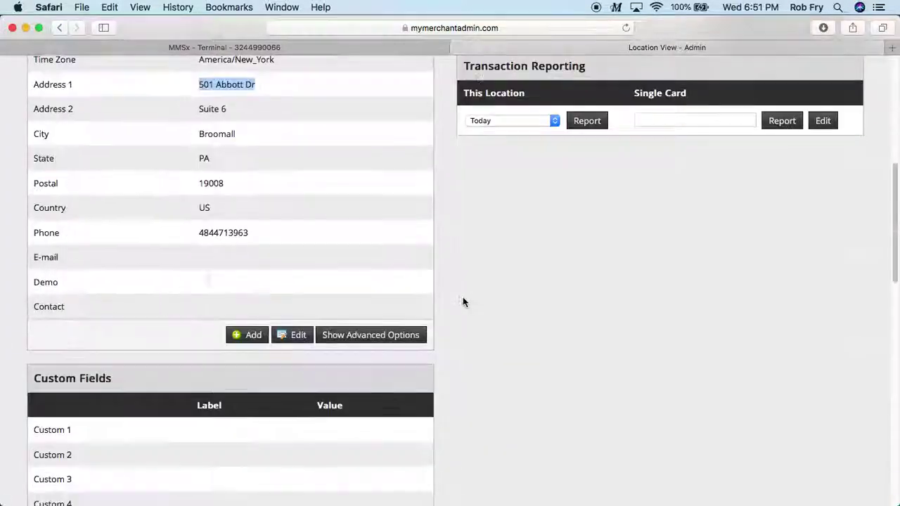
pyautogui.click(367, 270)
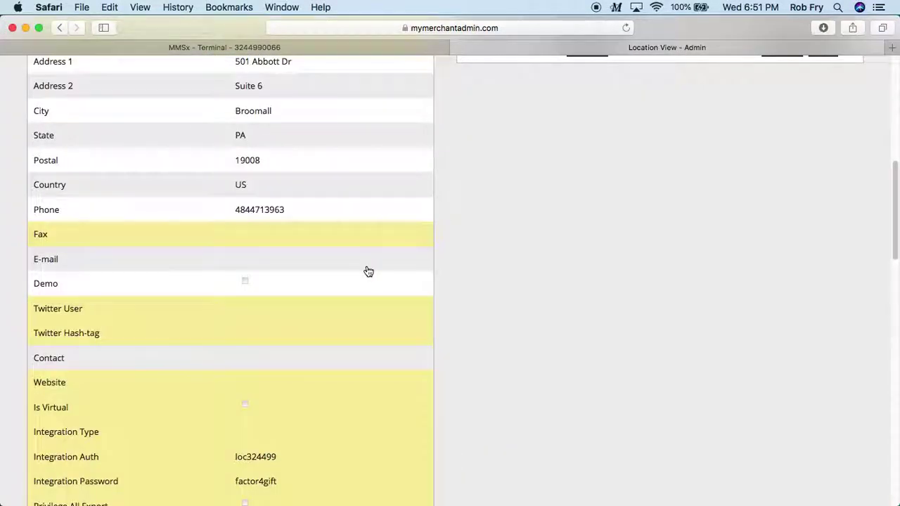
pyautogui.scroll(-2, 371, 273)
pyautogui.scroll(-3, 372, 273)
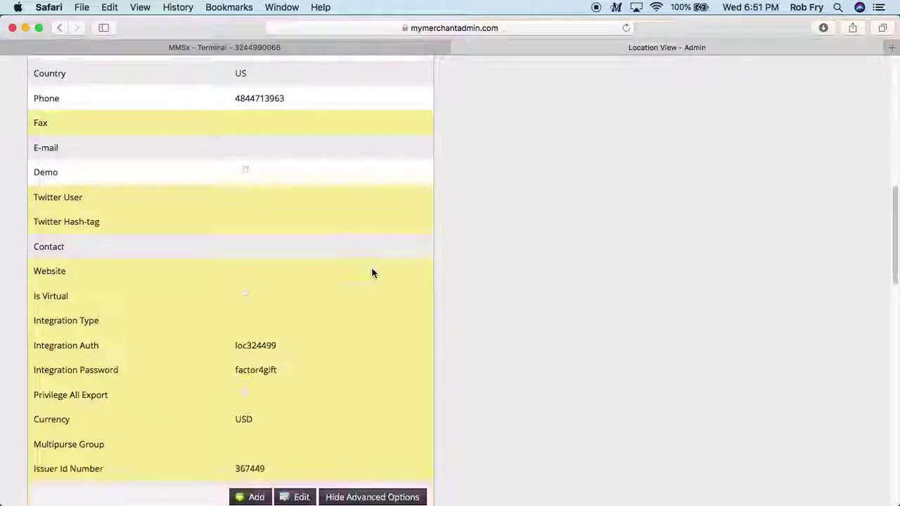
pyautogui.moveTo(236, 315); pyautogui.dragTo(279, 317)
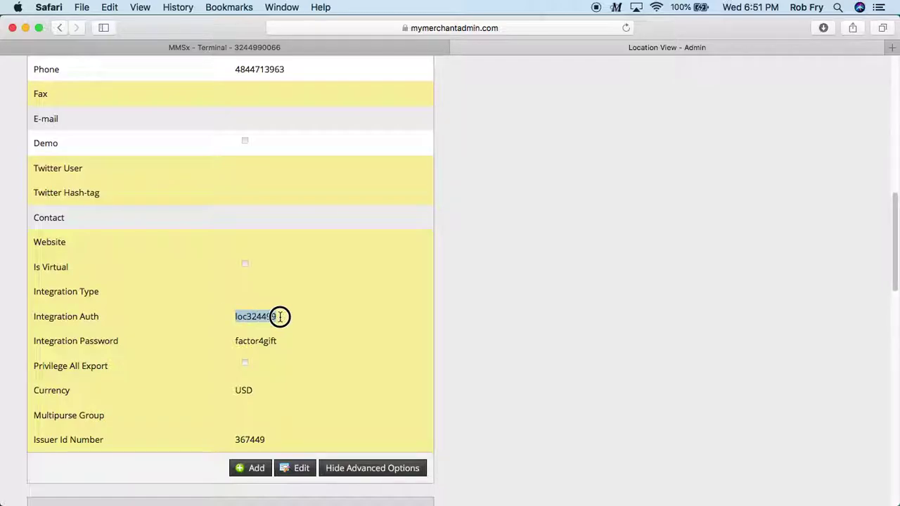
pyautogui.rightClick(240, 316)
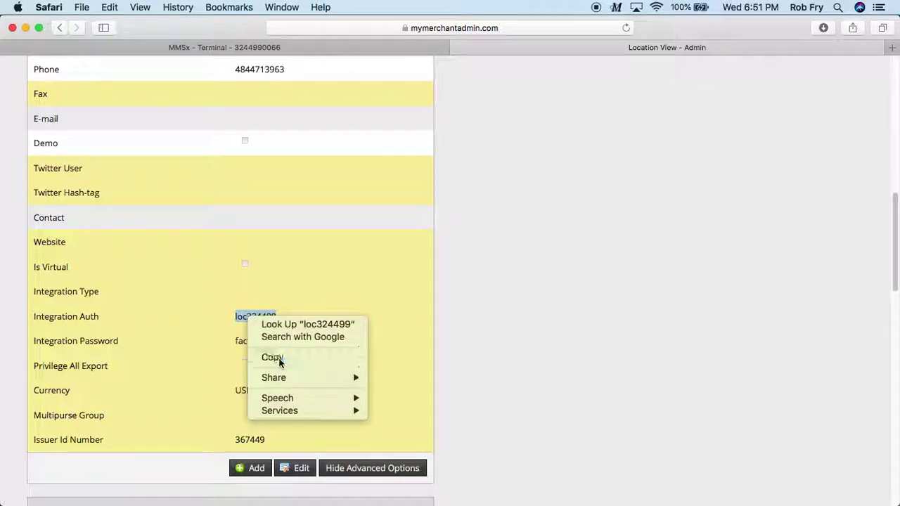
pyautogui.click(279, 358)
pyautogui.click(418, 48)
pyautogui.click(556, 317)
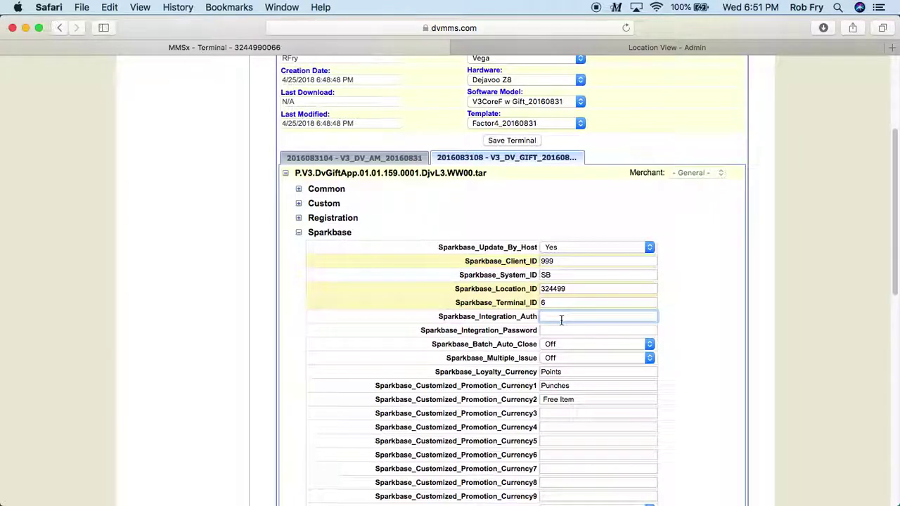
pyautogui.rightClick(563, 318)
pyautogui.click(586, 351)
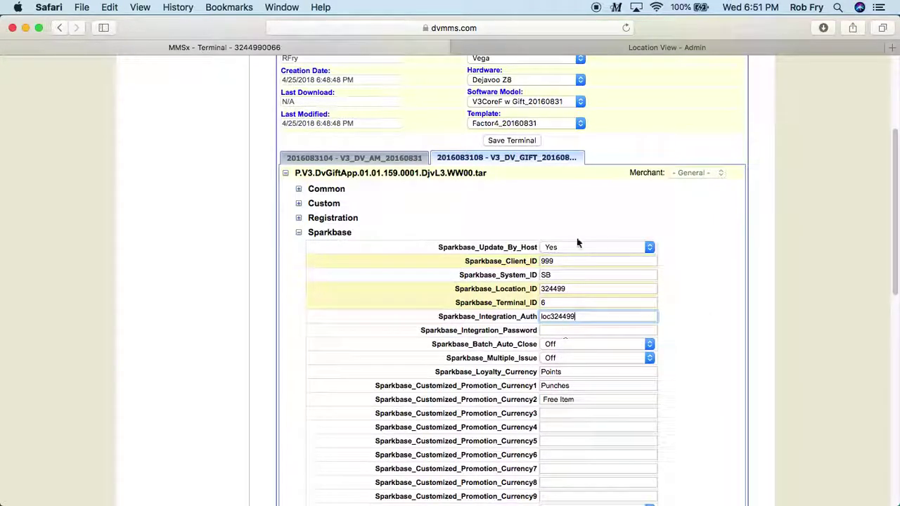
# Copy the location's Integration Password into Sparkbase_Integration_Password
pyautogui.click(571, 52)
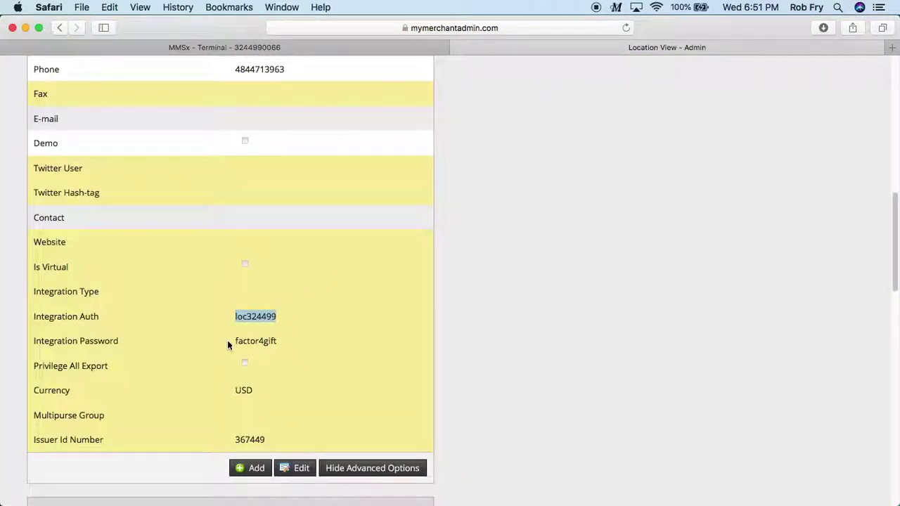
pyautogui.moveTo(235, 343); pyautogui.dragTo(274, 344)
pyautogui.rightClick(265, 344)
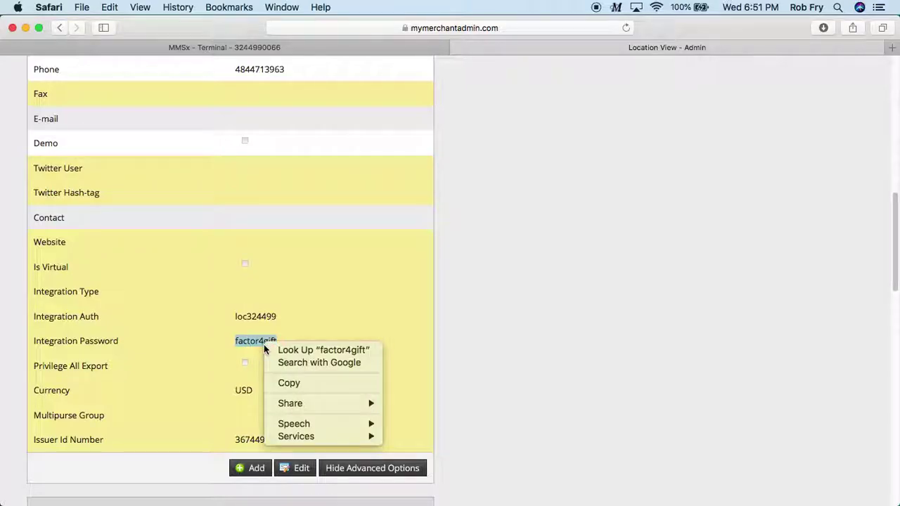
pyautogui.click(289, 384)
pyautogui.click(331, 47)
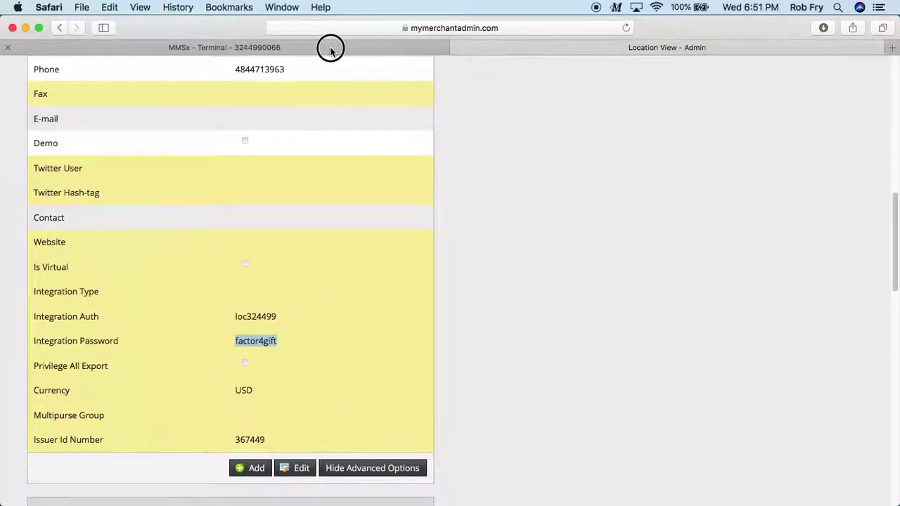
pyautogui.click(550, 333)
pyautogui.rightClick(550, 333)
pyautogui.click(600, 358)
pyautogui.scroll(-1, 741, 348)
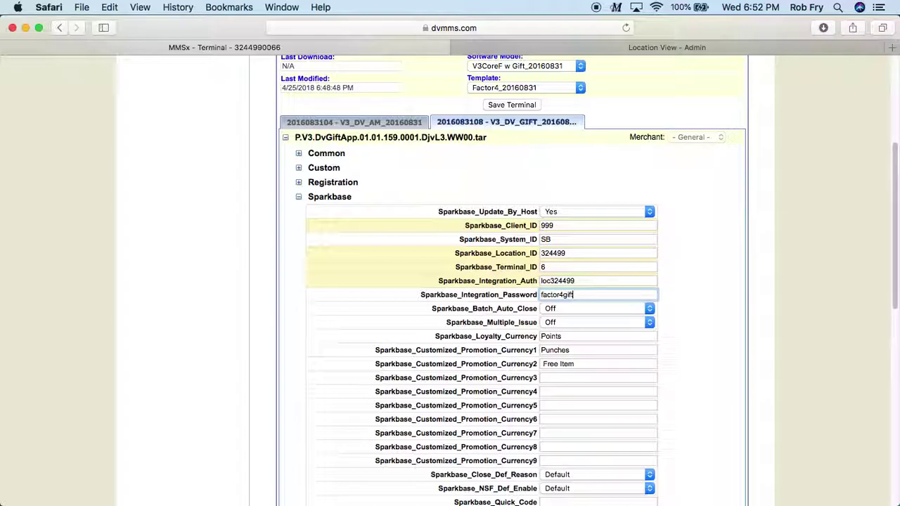
# Collapse the Sparkbase section, save the Z8 terminal, and return to the Home page's terminal list
pyautogui.scroll(-2, 564, 368)
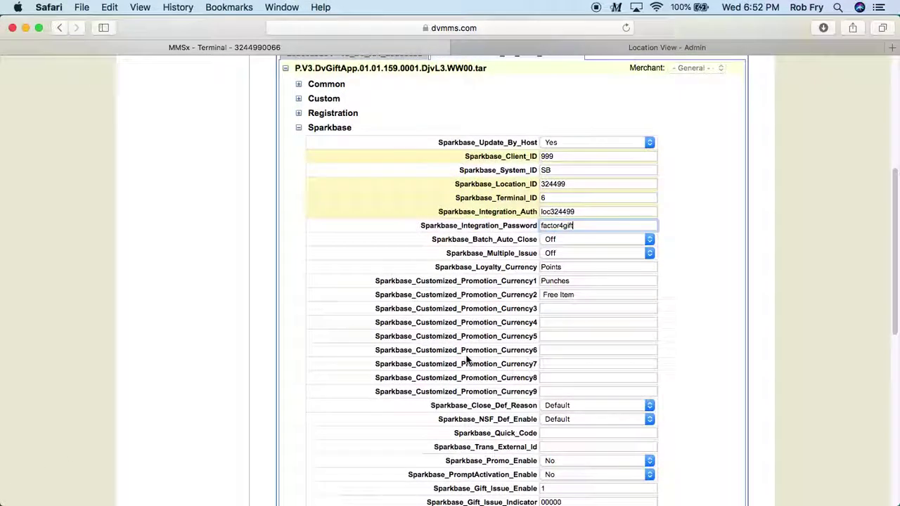
pyautogui.scroll(-10, 467, 360)
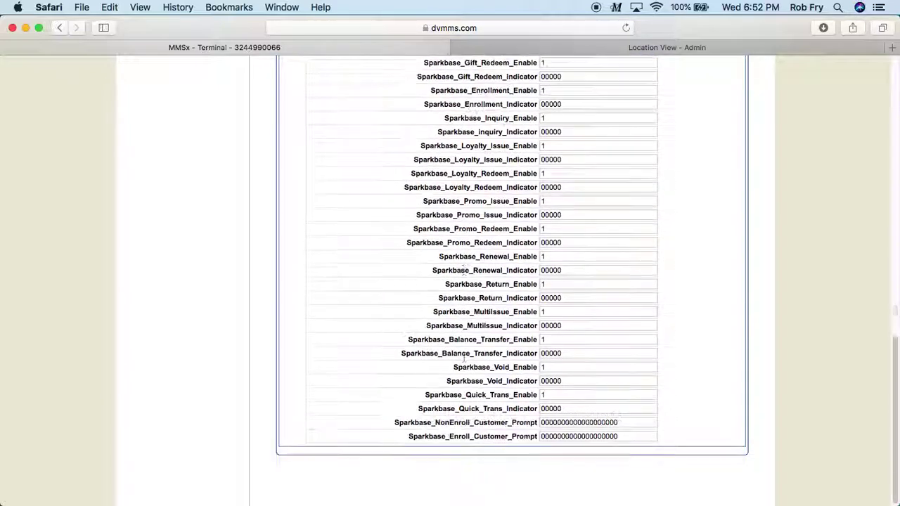
pyautogui.scroll(12, 464, 348)
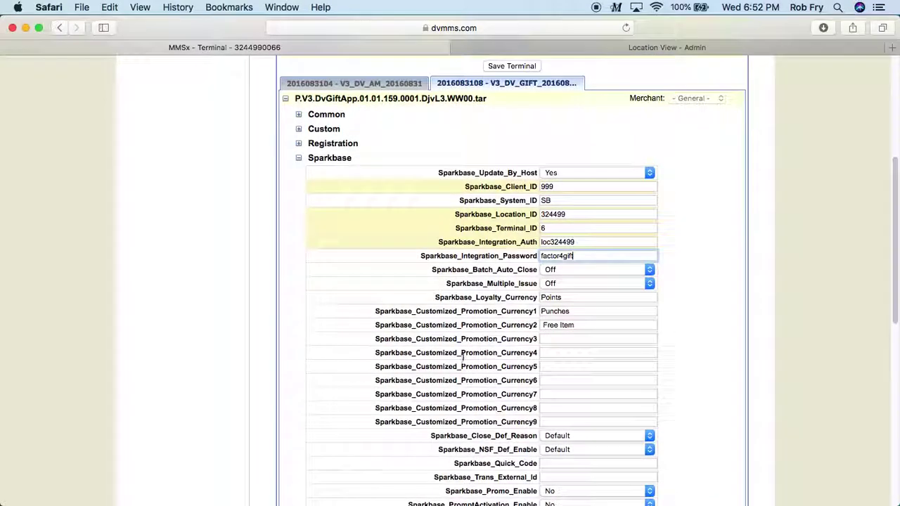
pyautogui.click(297, 180)
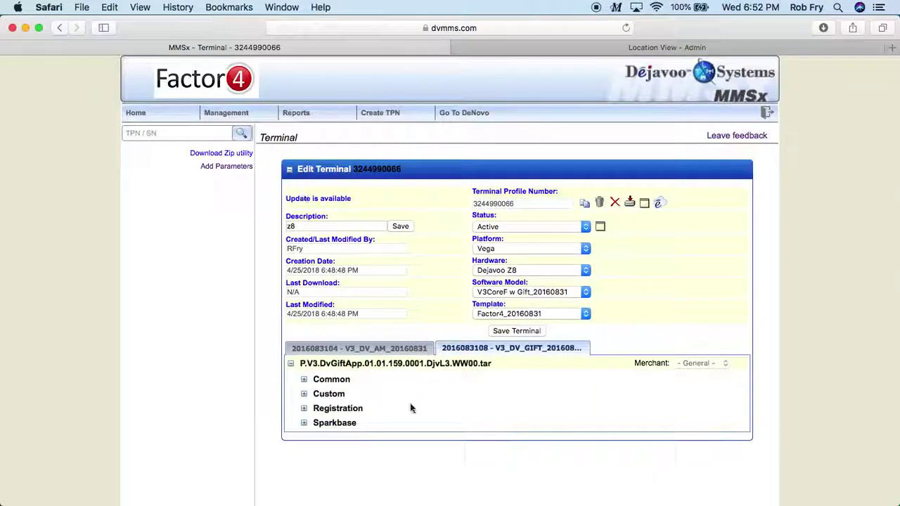
pyautogui.click(527, 332)
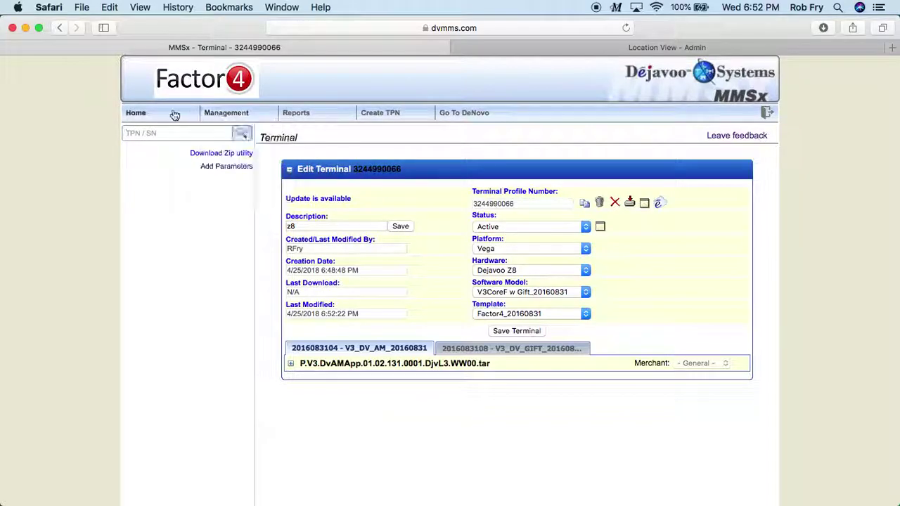
pyautogui.click(134, 116)
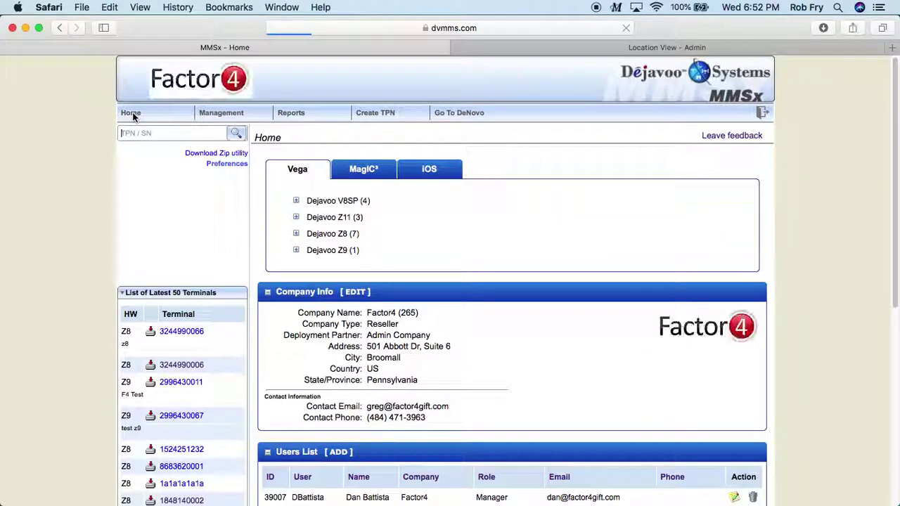